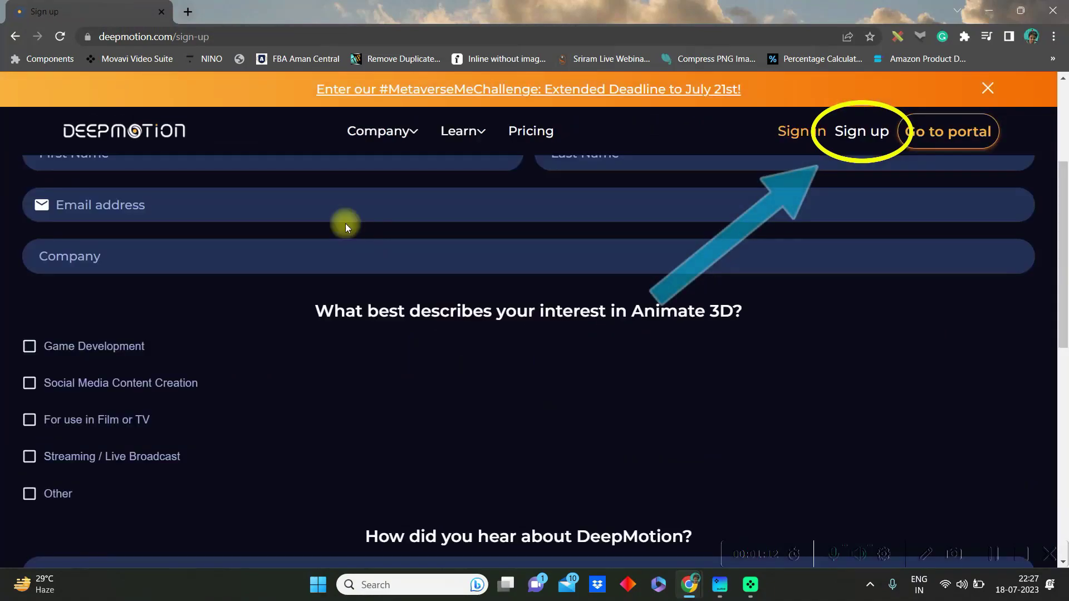
Fill in the sign-up form's name, email address and company name fields
{"action": "scroll", "coordinate": [314, 362], "scroll_direction": "up", "scroll_amount": 3}
{"action": "key", "text": "Tab"}
{"action": "left_click", "coordinate": [179, 401]}
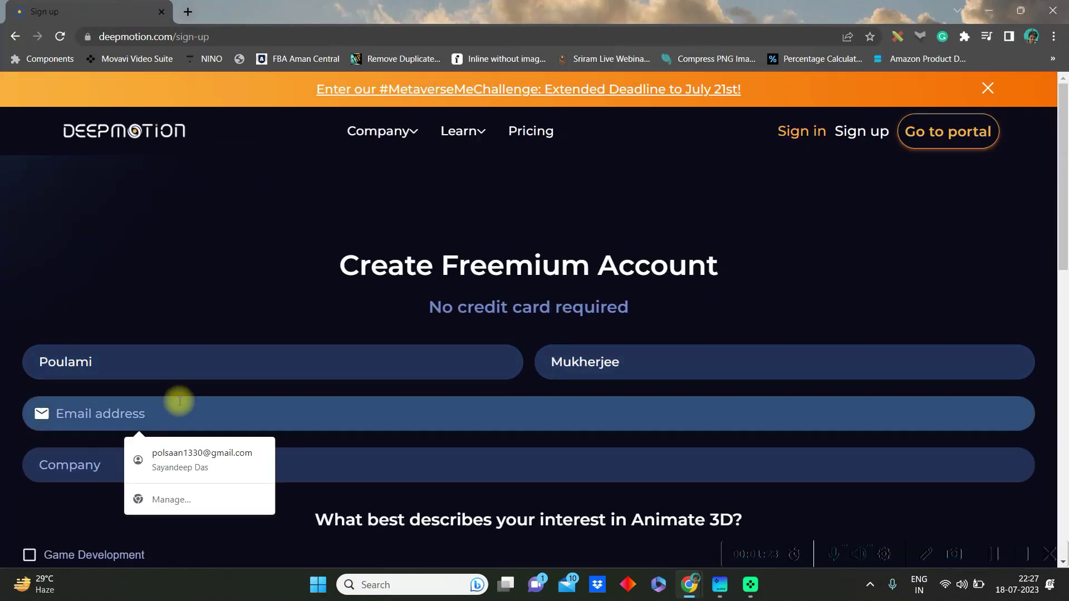
{"action": "left_click", "coordinate": [83, 464]}
{"action": "type", "text": "VAGPE Media"}
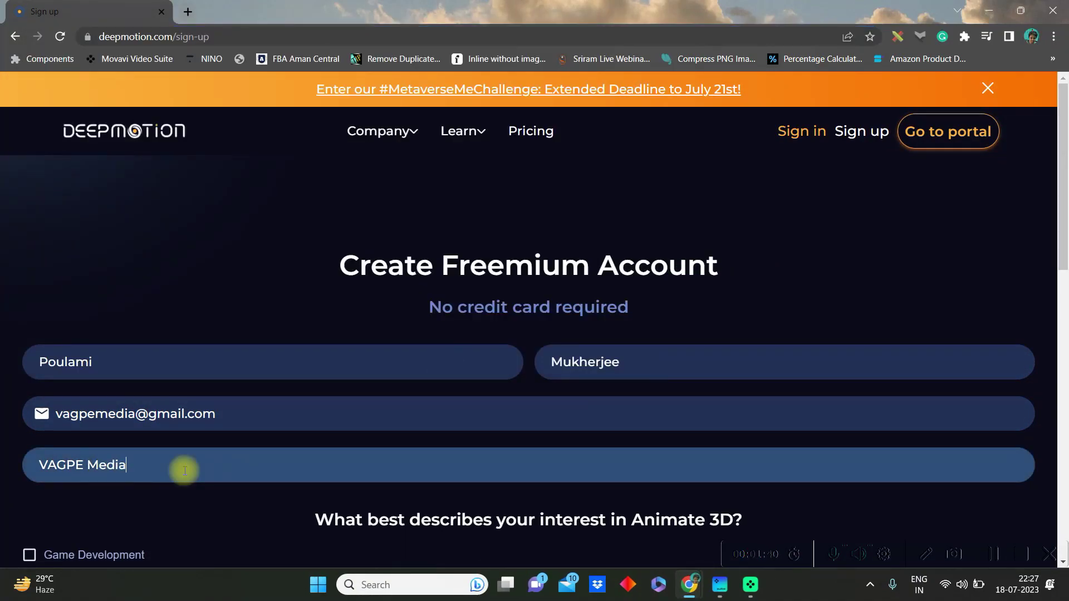
Tick Social Media Content Creation as the interest and choose YouTube as the referral source
{"action": "scroll", "coordinate": [184, 471], "scroll_direction": "down", "scroll_amount": 6}
{"action": "left_click", "coordinate": [42, 251]}
{"action": "left_click", "coordinate": [666, 445]}
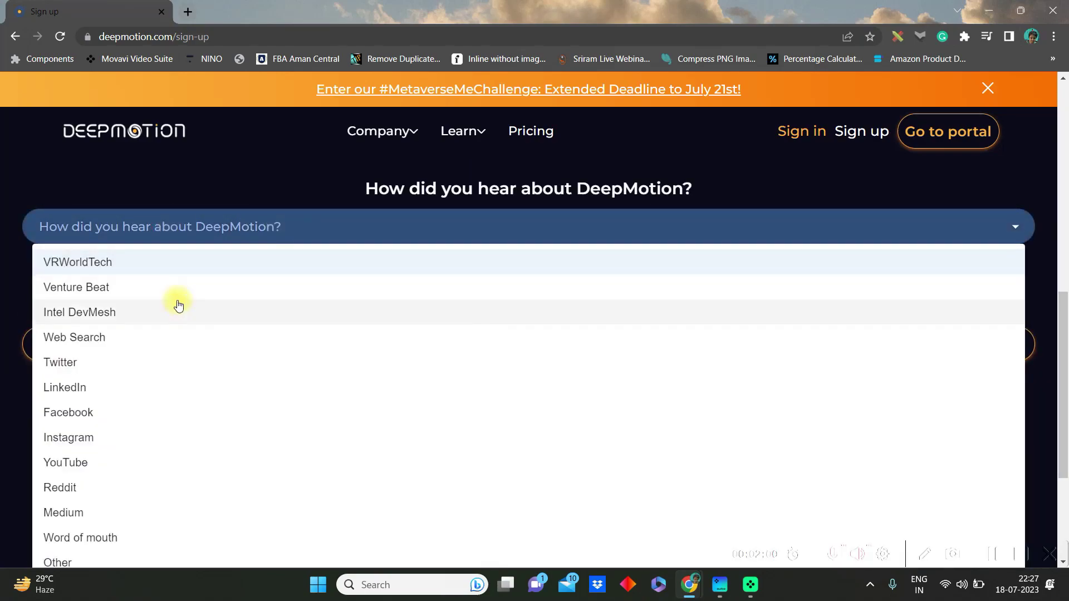
{"action": "left_click", "coordinate": [62, 462]}
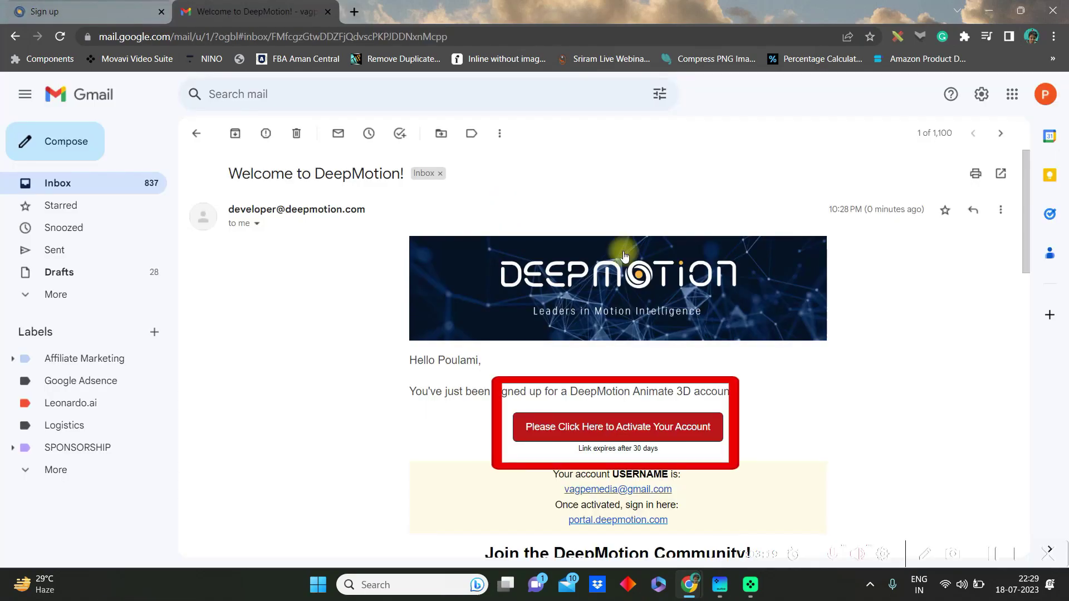
{"action": "scroll", "coordinate": [744, 334], "scroll_direction": "down", "scroll_amount": 5}
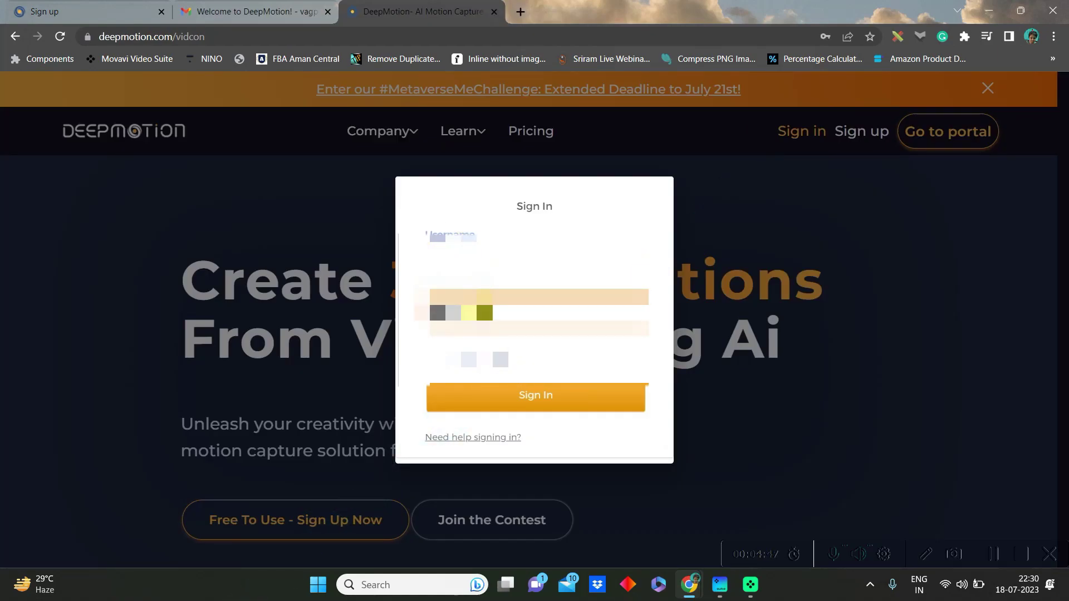
Sign in, skip the animation guide, and browse the 3D Models page
{"action": "left_click", "coordinate": [500, 396]}
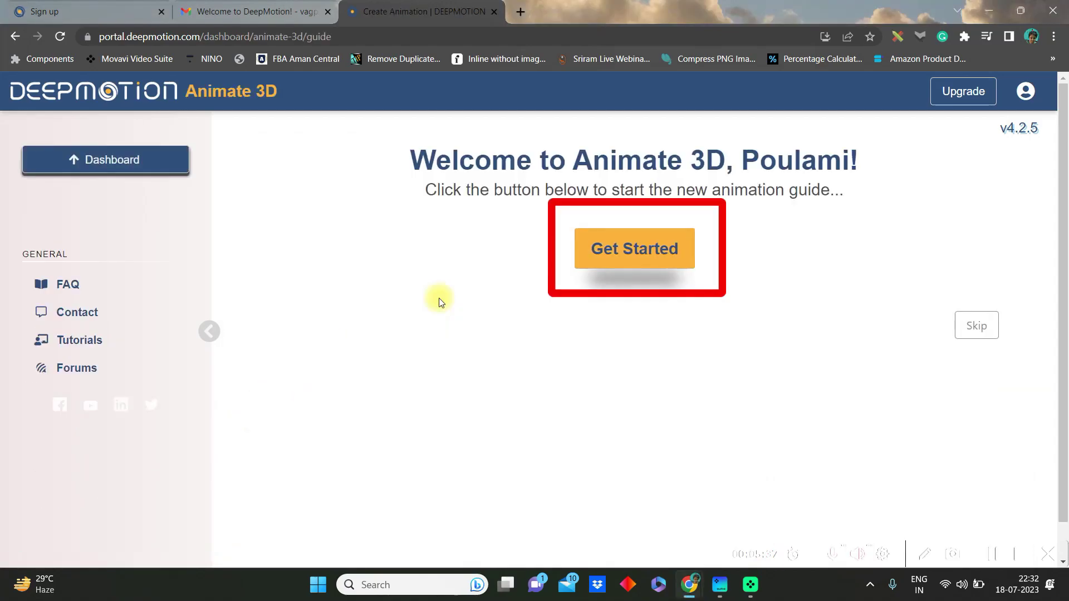
{"action": "left_click", "coordinate": [974, 328]}
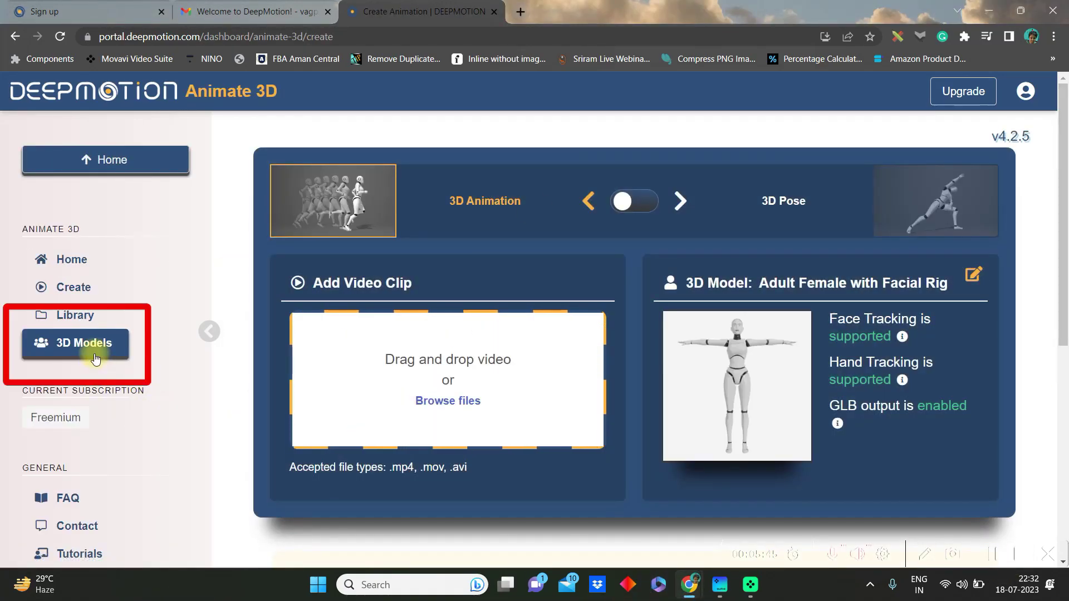
{"action": "left_click", "coordinate": [95, 352]}
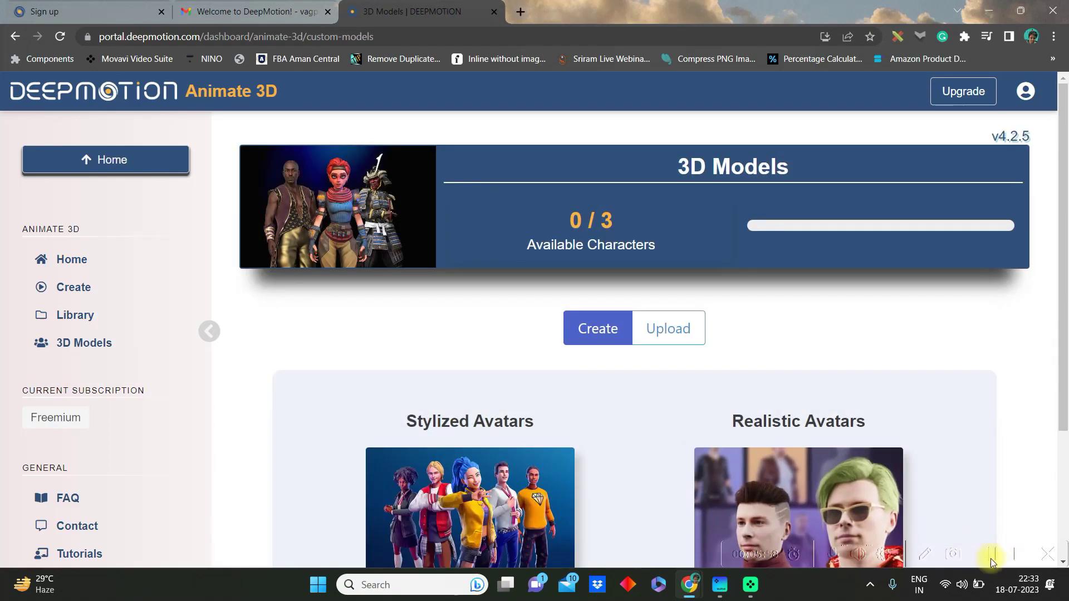
{"action": "scroll", "coordinate": [532, 337], "scroll_direction": "down", "scroll_amount": 2}
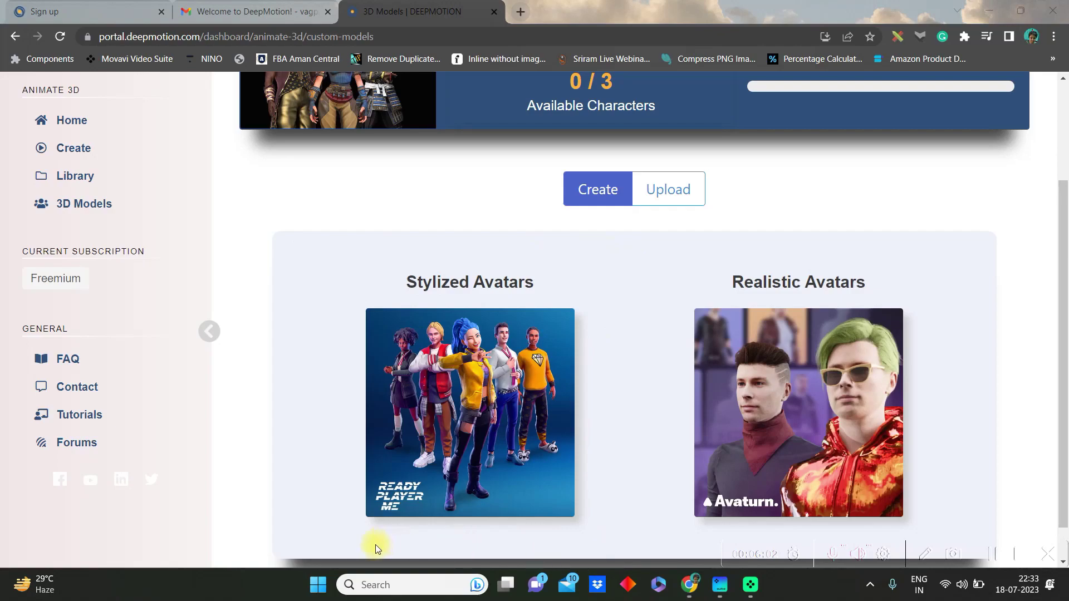
Start a feminine stylized avatar without a selfie, using the red-haired head
{"action": "left_click", "coordinate": [495, 407]}
{"action": "scroll", "coordinate": [747, 443], "scroll_direction": "down", "scroll_amount": 3}
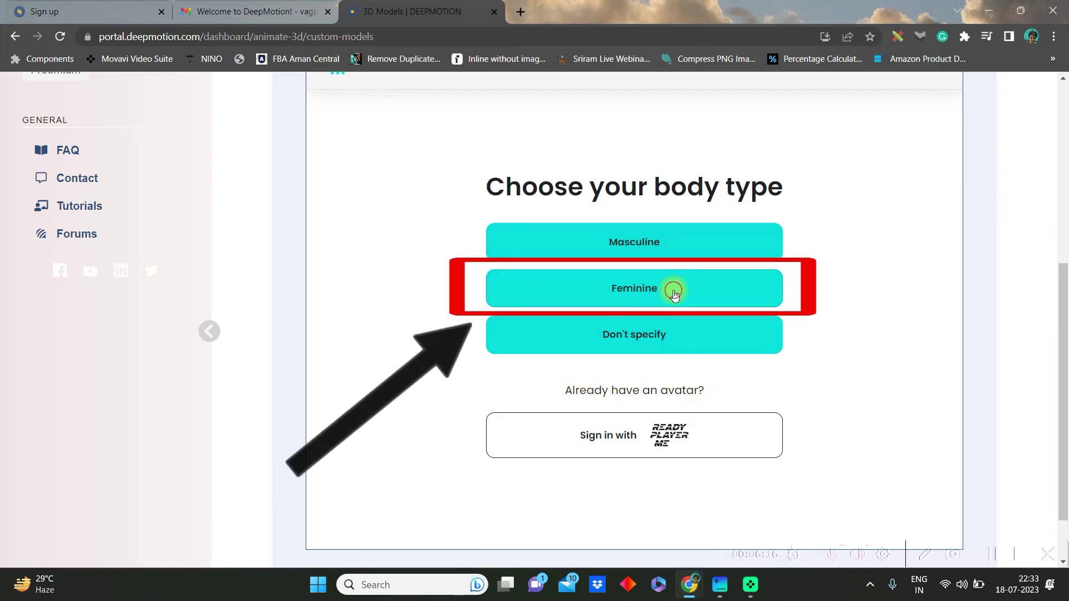
{"action": "left_click", "coordinate": [675, 353]}
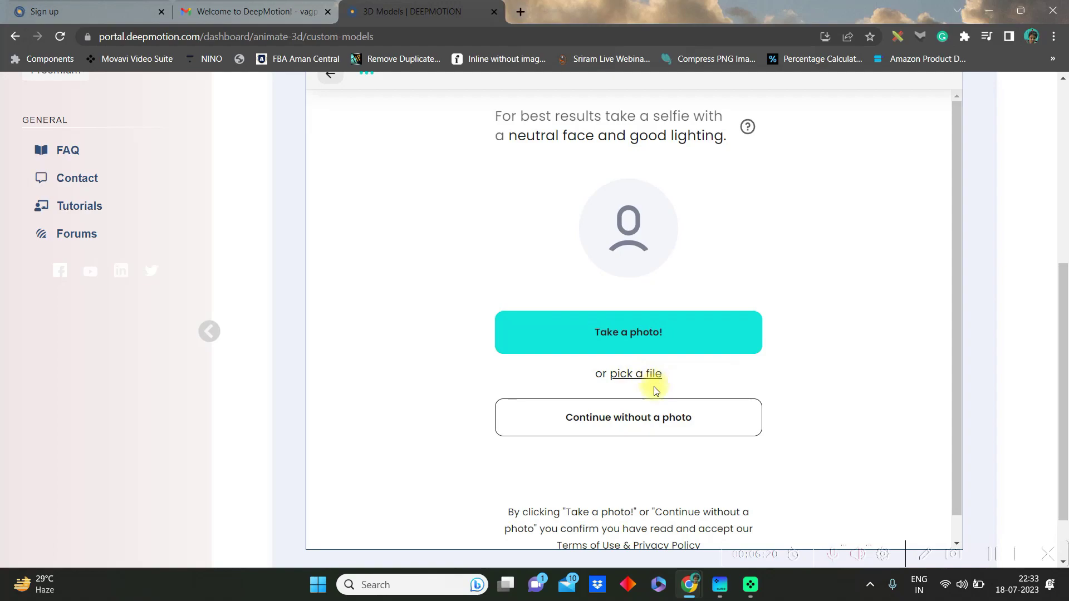
{"action": "left_click", "coordinate": [690, 436]}
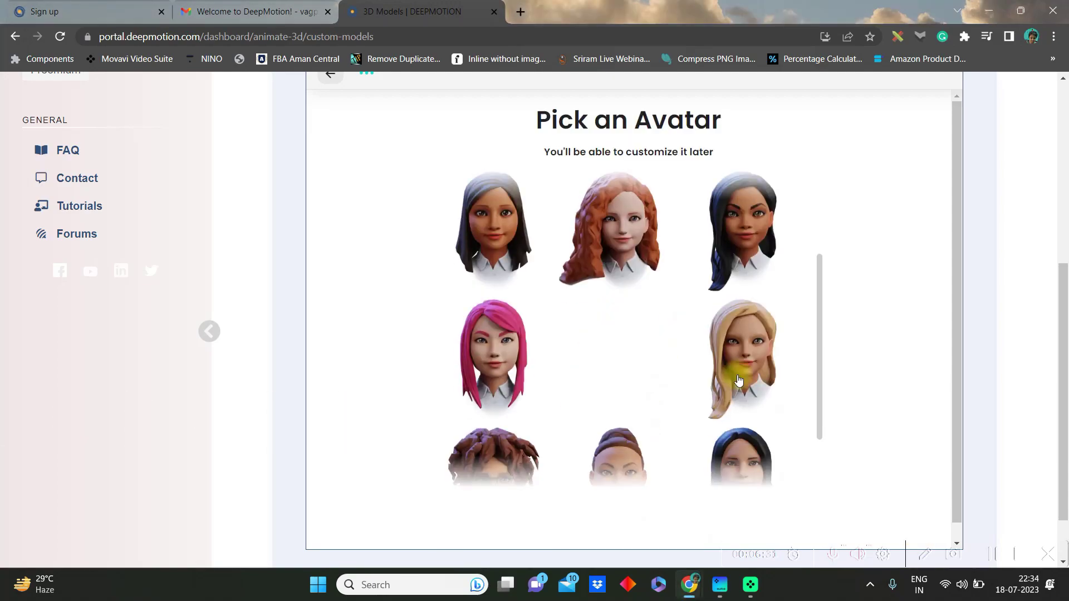
{"action": "left_click", "coordinate": [636, 275]}
{"action": "scroll", "coordinate": [657, 345], "scroll_direction": "down", "scroll_amount": 3}
{"action": "left_click", "coordinate": [714, 517]}
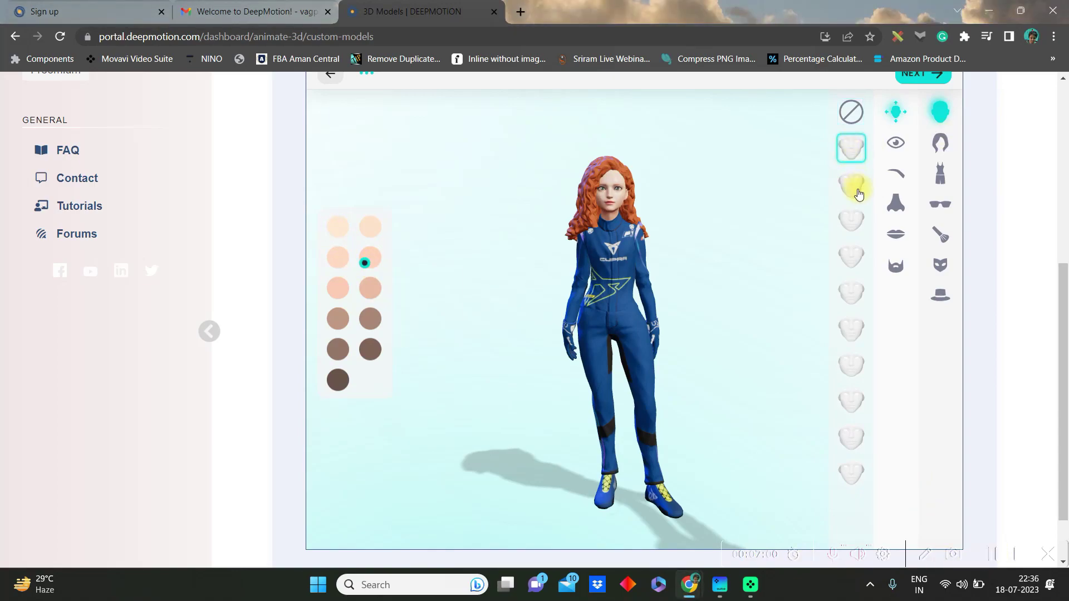
Customise the avatar's eyes, eyebrows and lips, and apply blue eyeshadow makeup
{"action": "left_click", "coordinate": [895, 143]}
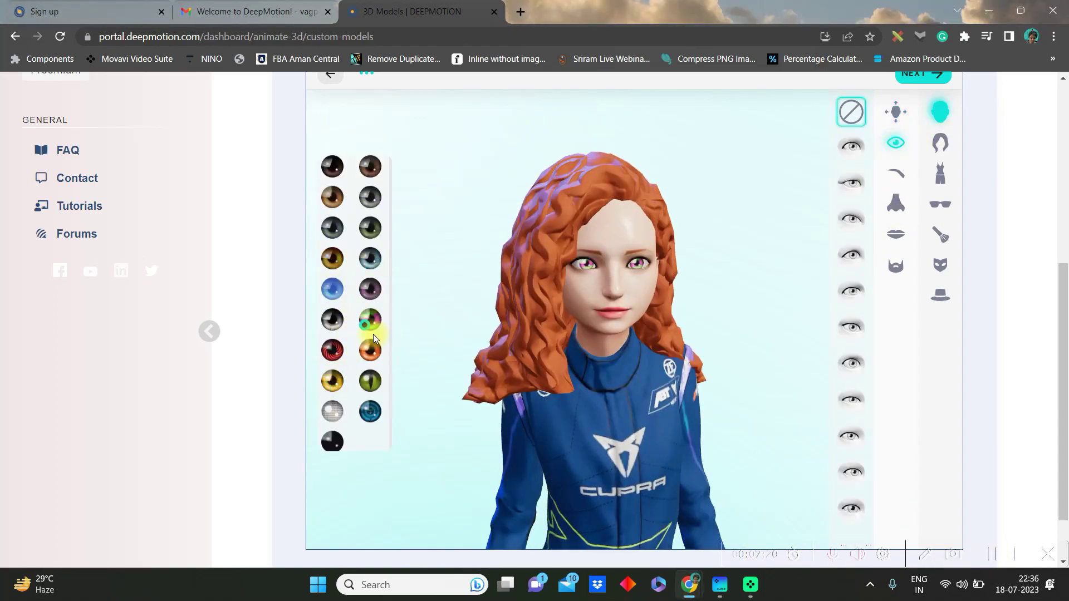
{"action": "left_click", "coordinate": [897, 177]}
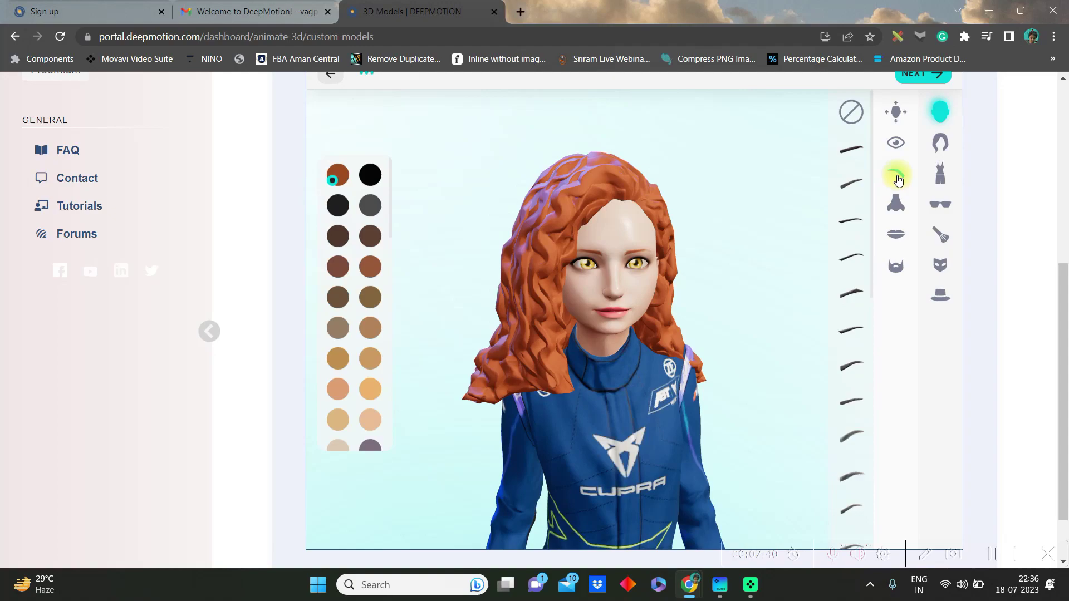
{"action": "left_click", "coordinate": [895, 234]}
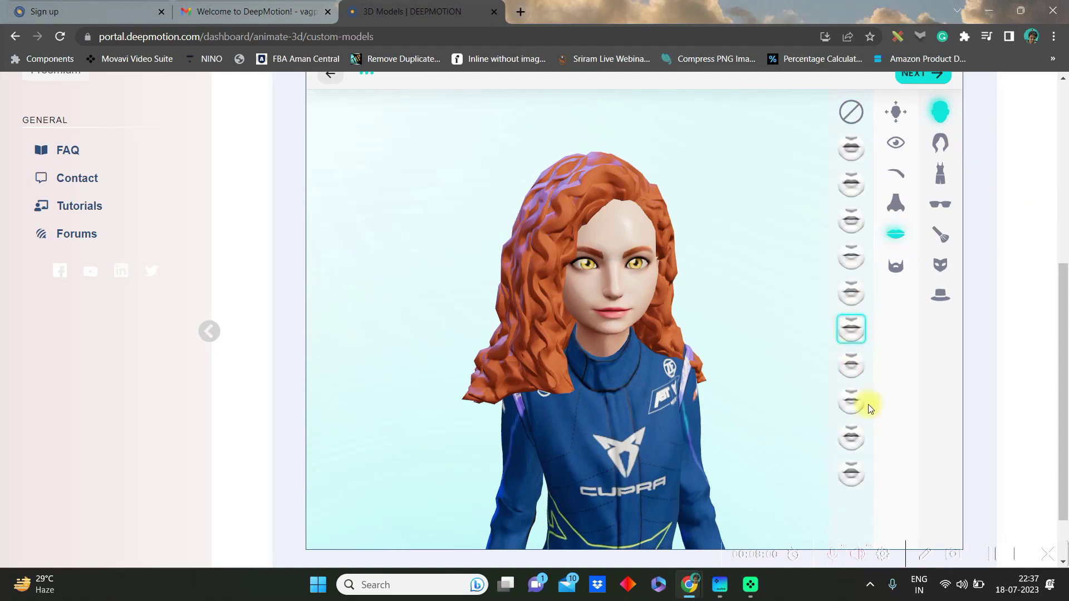
{"action": "left_click", "coordinate": [851, 401]}
{"action": "left_click", "coordinate": [940, 234]}
{"action": "left_click", "coordinate": [856, 147]}
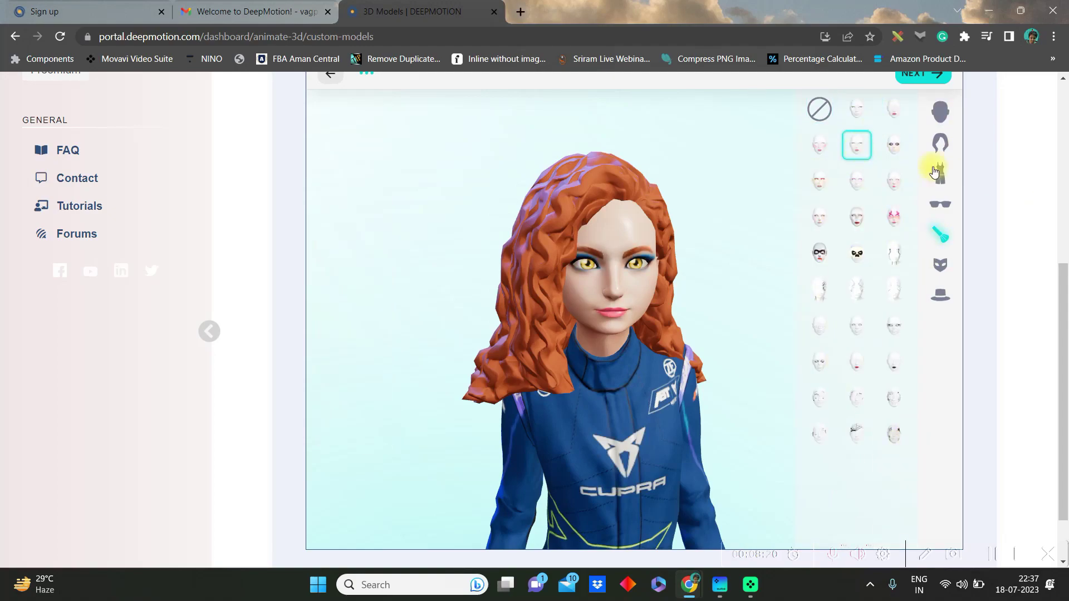
Try several hairstyles and settle on the twin-tails hairstyle
{"action": "left_click", "coordinate": [934, 172]}
{"action": "left_click", "coordinate": [885, 234]}
{"action": "scroll", "coordinate": [863, 437], "scroll_direction": "down", "scroll_amount": 2}
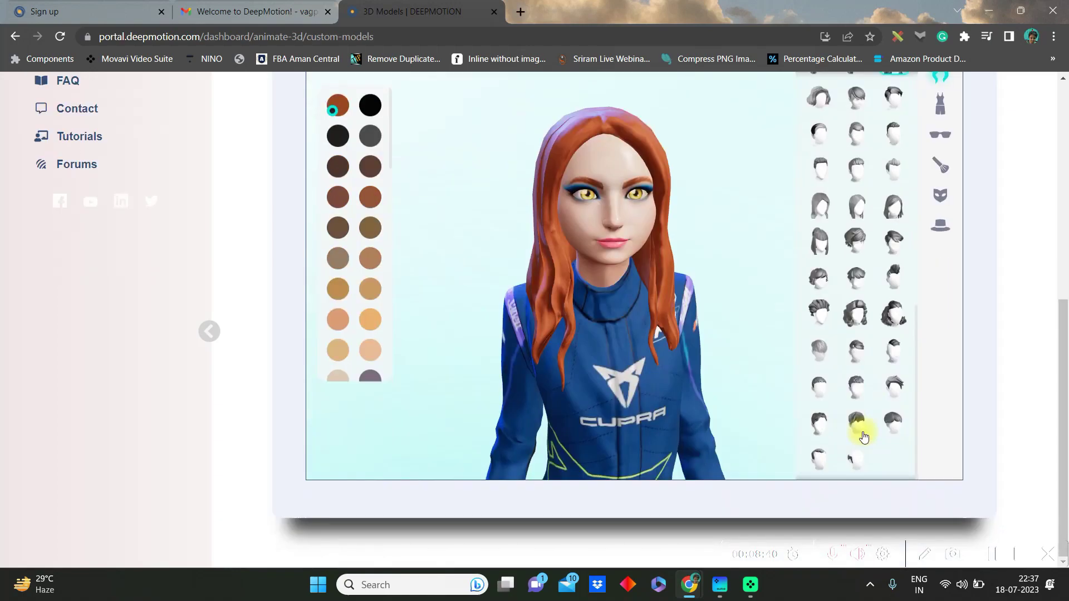
{"action": "scroll", "coordinate": [863, 437], "scroll_direction": "up", "scroll_amount": 5}
{"action": "left_click", "coordinate": [857, 219]}
{"action": "left_click", "coordinate": [893, 290]}
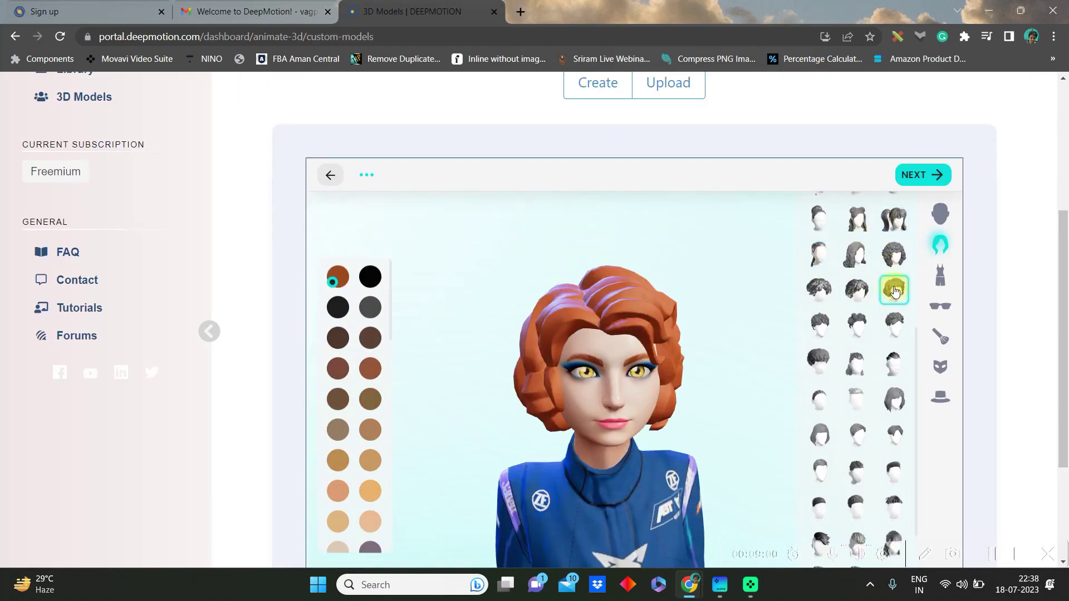
{"action": "left_click", "coordinate": [894, 219]}
{"action": "scroll", "coordinate": [864, 389], "scroll_direction": "down", "scroll_amount": 2}
Add a yellow visor, finish without an avatar account, and begin naming the character
{"action": "left_click", "coordinate": [939, 144]}
{"action": "left_click", "coordinate": [939, 236]}
{"action": "left_click", "coordinate": [893, 214]}
{"action": "left_click", "coordinate": [890, 178]}
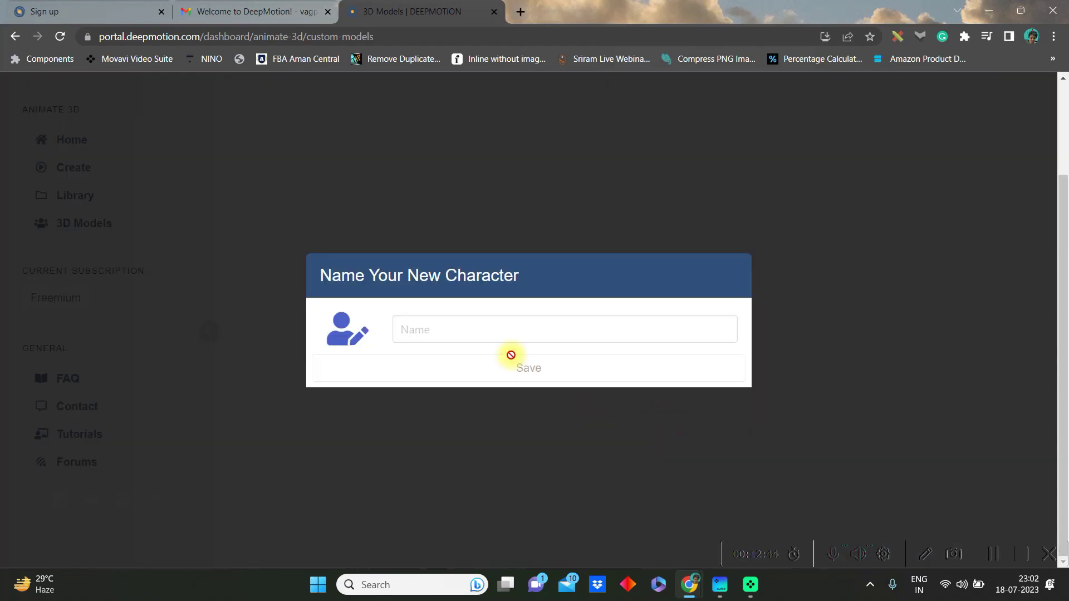
{"action": "left_click", "coordinate": [490, 332]}
{"action": "type", "text": "A"}
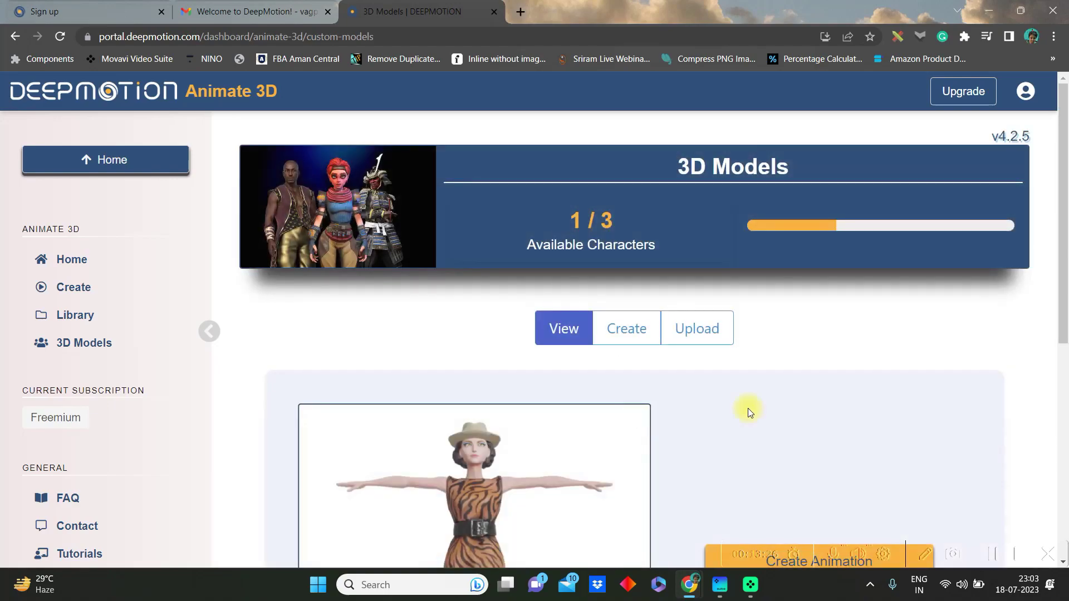
Scroll down to the saved Anna character card
{"action": "left_click_drag", "start_coordinate": [1063, 237], "coordinate": [1056, 362]}
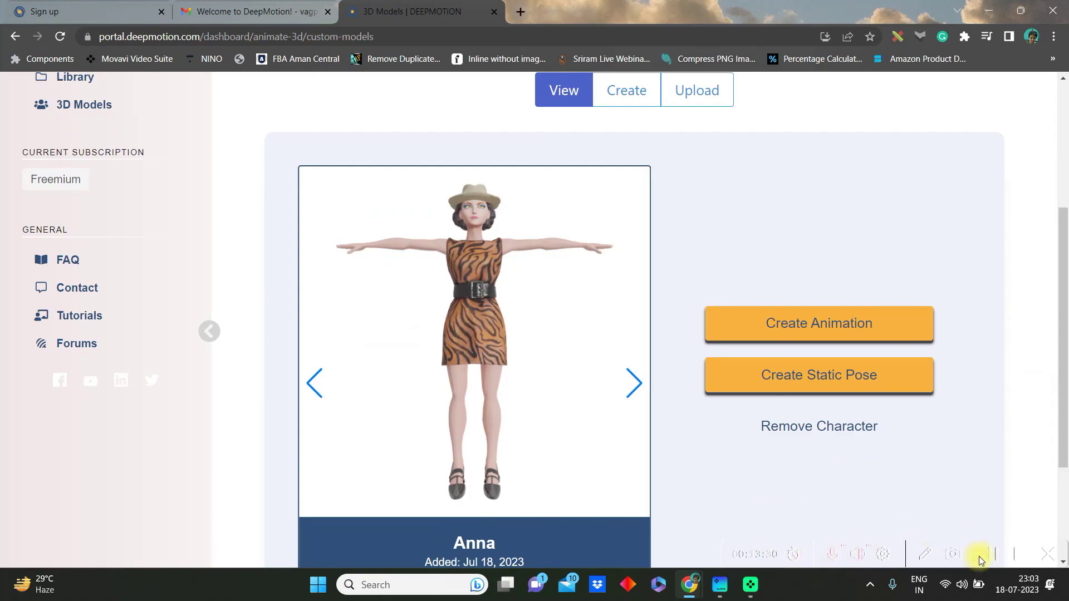
Upload Untitled design.mp4 for Anna, rename it Running, and trim it to 00:02–00:12
{"action": "left_click", "coordinate": [816, 325]}
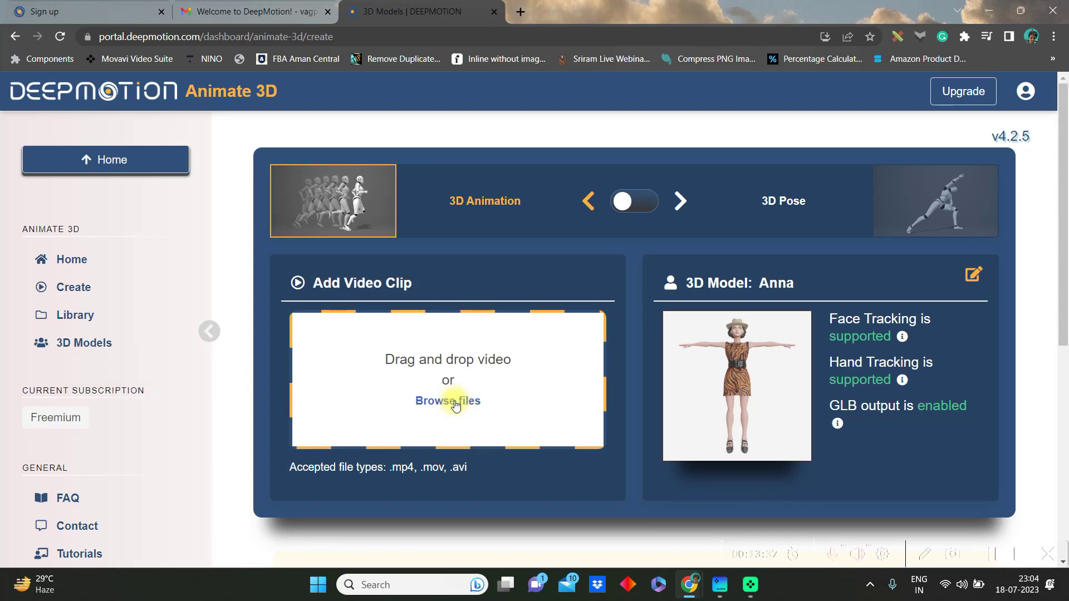
{"action": "left_click", "coordinate": [455, 401]}
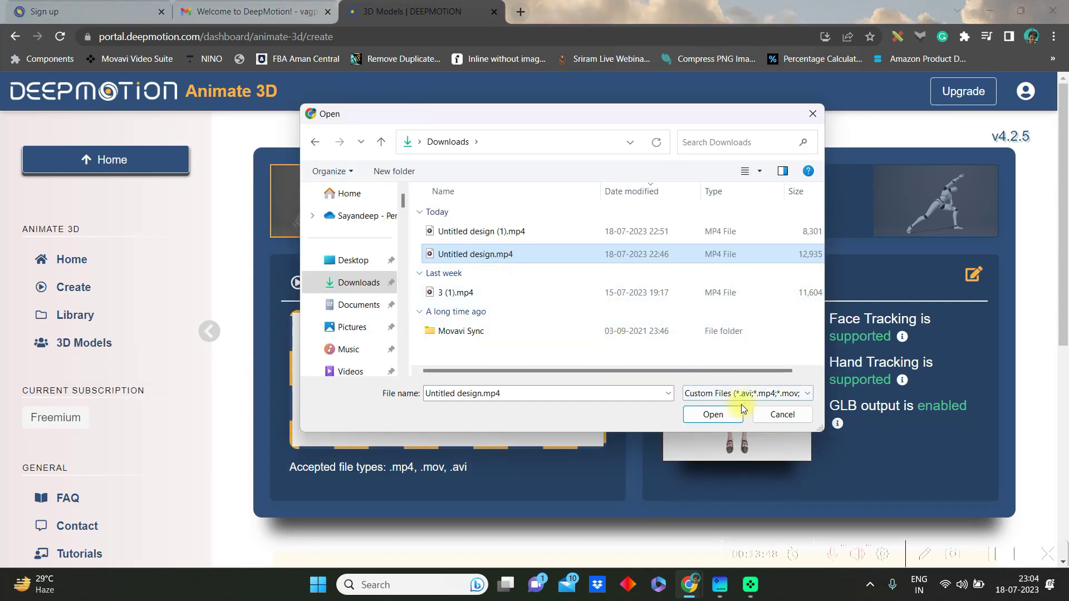
{"action": "left_click", "coordinate": [723, 412]}
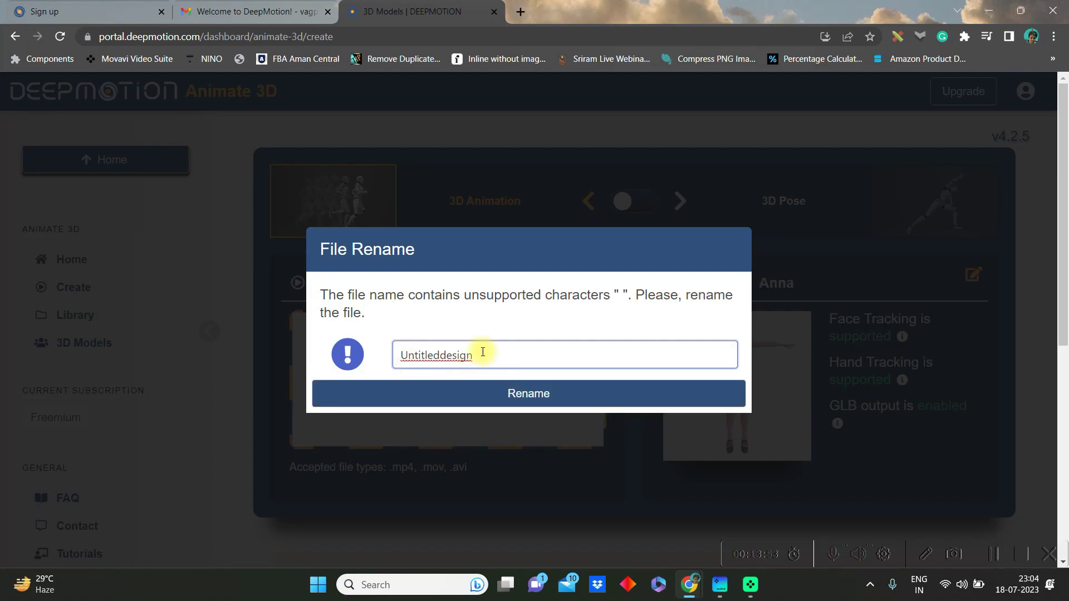
{"action": "double_click", "coordinate": [468, 354]}
{"action": "type", "text": "Running"}
{"action": "left_click", "coordinate": [513, 393]}
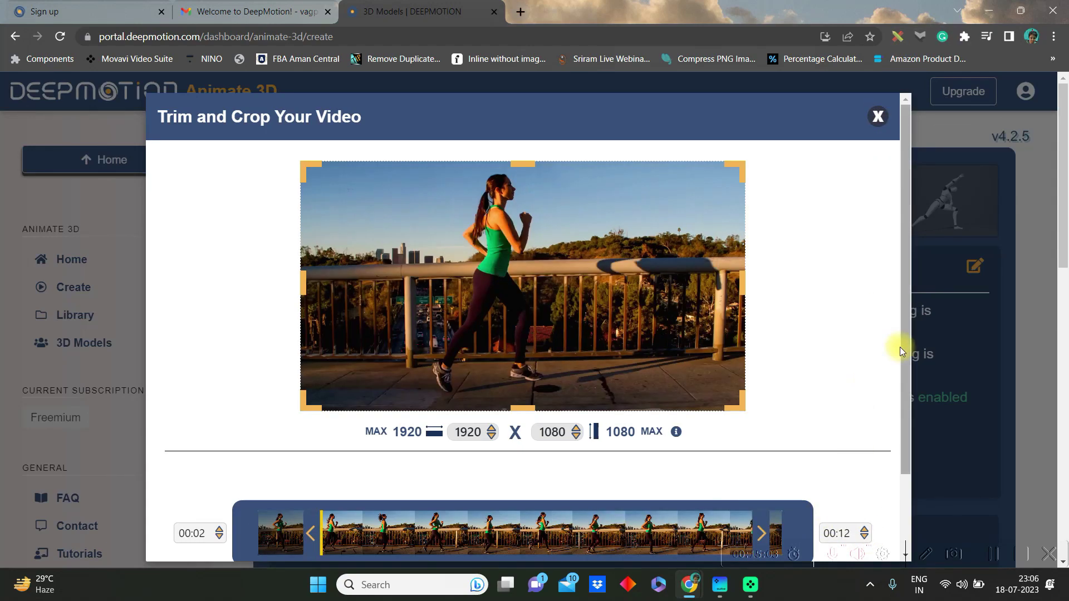
{"action": "left_click_drag", "start_coordinate": [905, 348], "coordinate": [906, 462]}
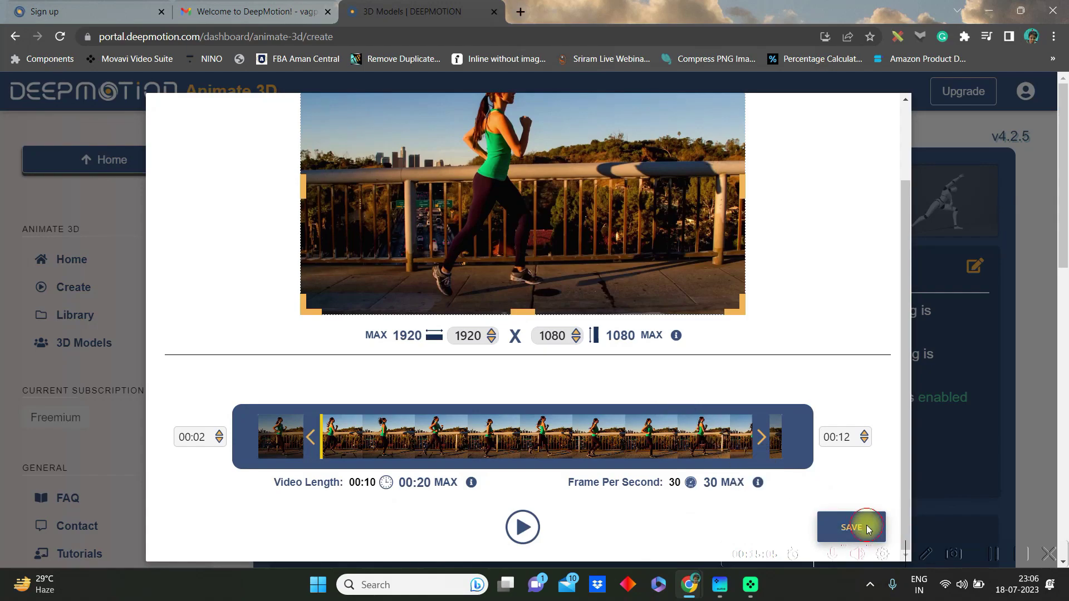
{"action": "left_click", "coordinate": [851, 527]}
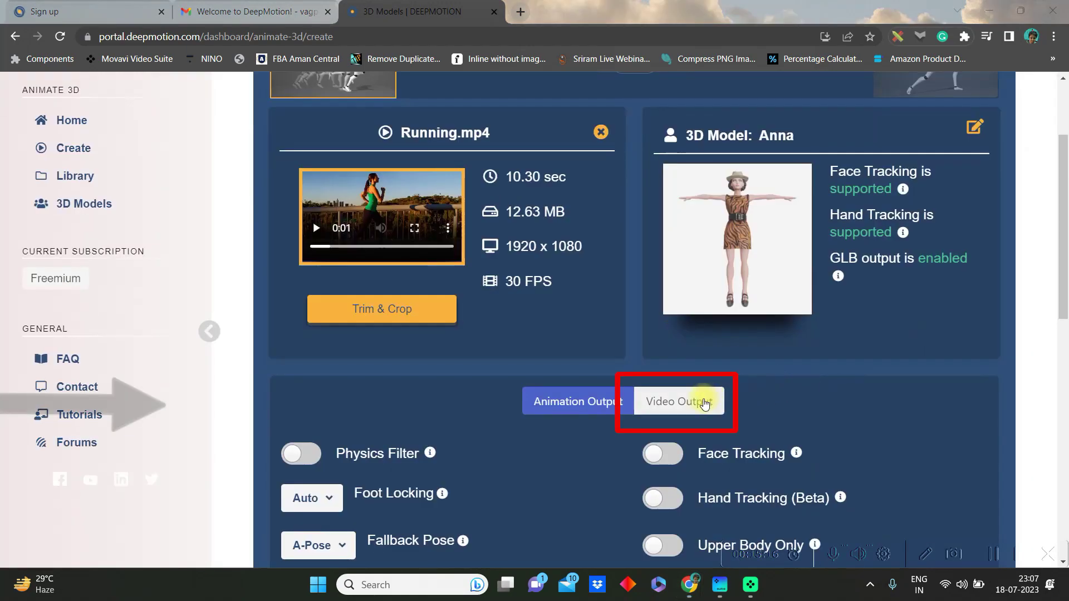
{"action": "left_click", "coordinate": [697, 402]}
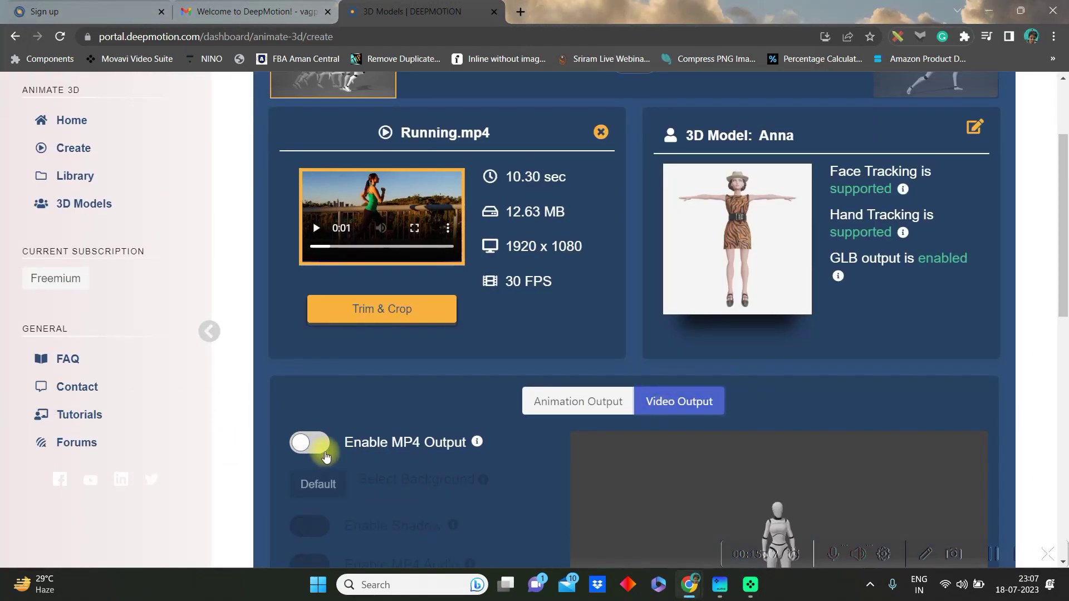
Enable MP4 video output with a solid green background
{"action": "left_click", "coordinate": [320, 447]}
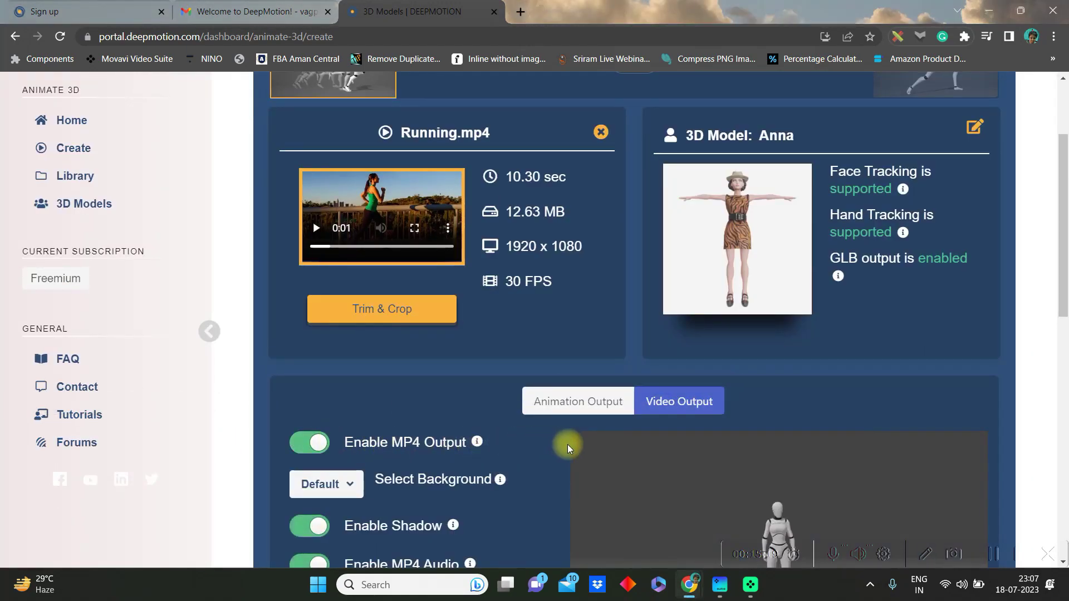
{"action": "scroll", "coordinate": [573, 443], "scroll_direction": "down", "scroll_amount": 3}
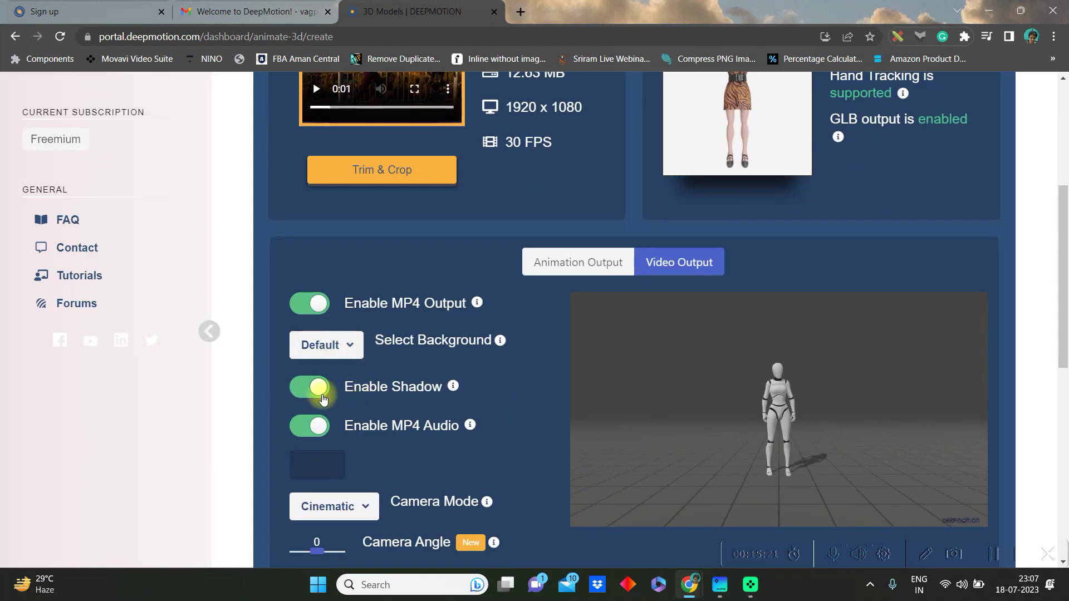
{"action": "left_click", "coordinate": [353, 355]}
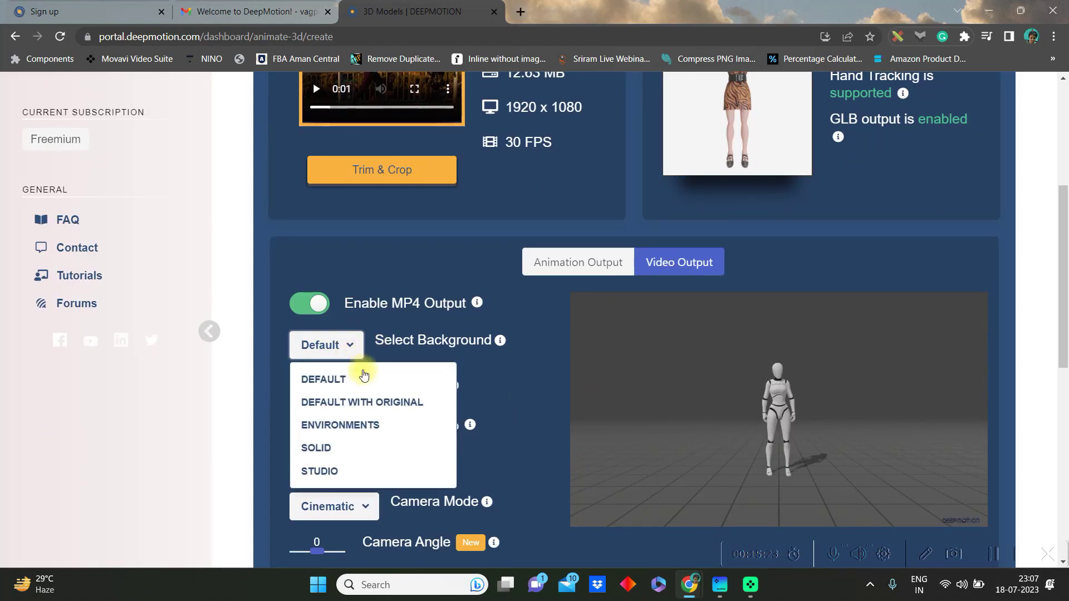
{"action": "left_click", "coordinate": [334, 444]}
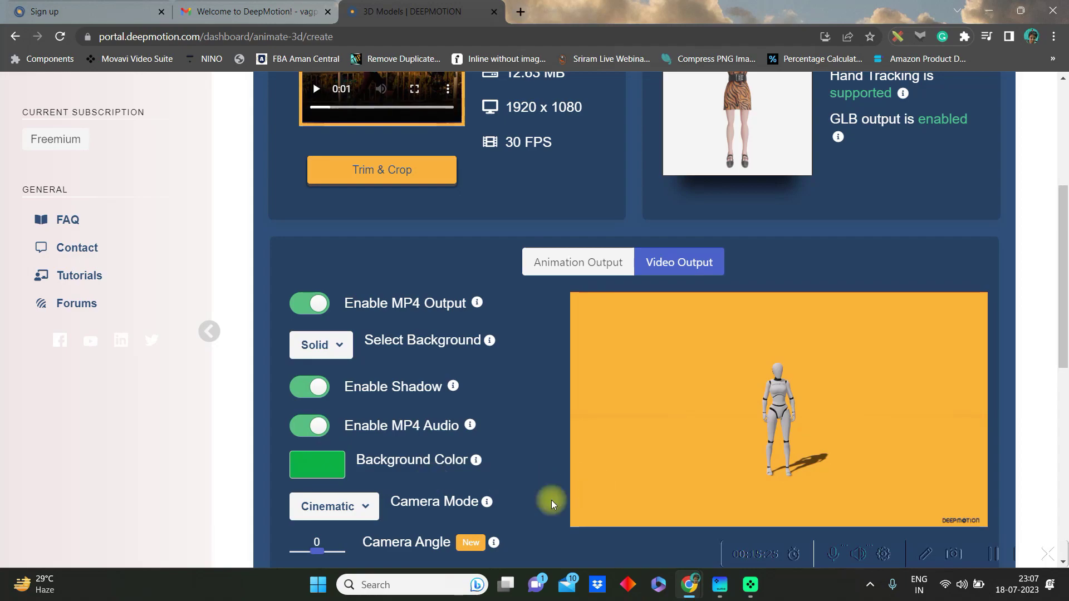
{"action": "left_click", "coordinate": [323, 476]}
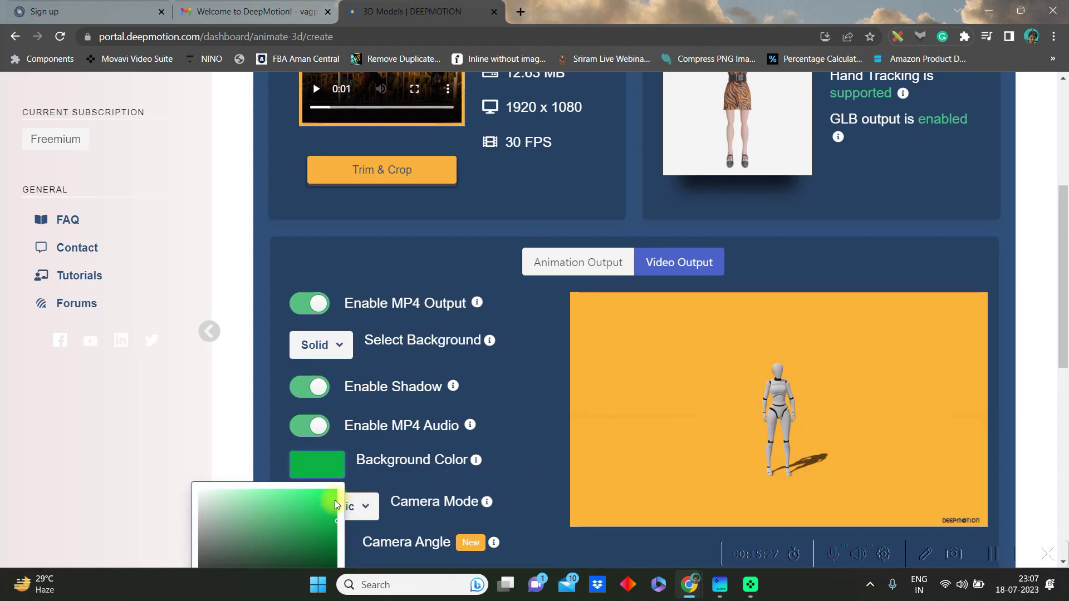
{"action": "left_click", "coordinate": [524, 434]}
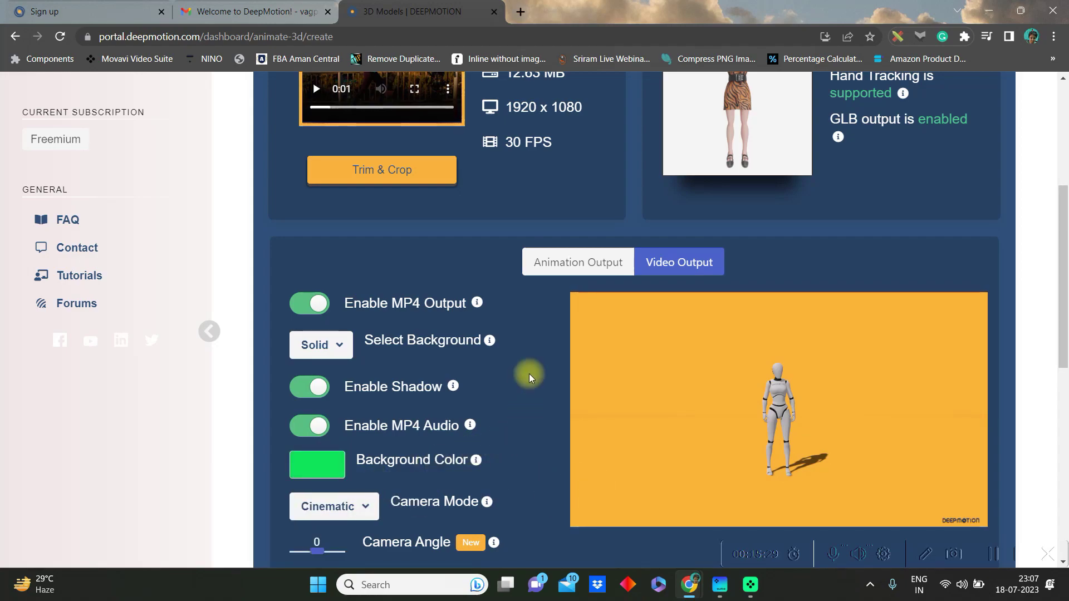
Turn off MP4 audio and keep the Cinematic camera mode
{"action": "scroll", "coordinate": [529, 373], "scroll_direction": "down", "scroll_amount": 4}
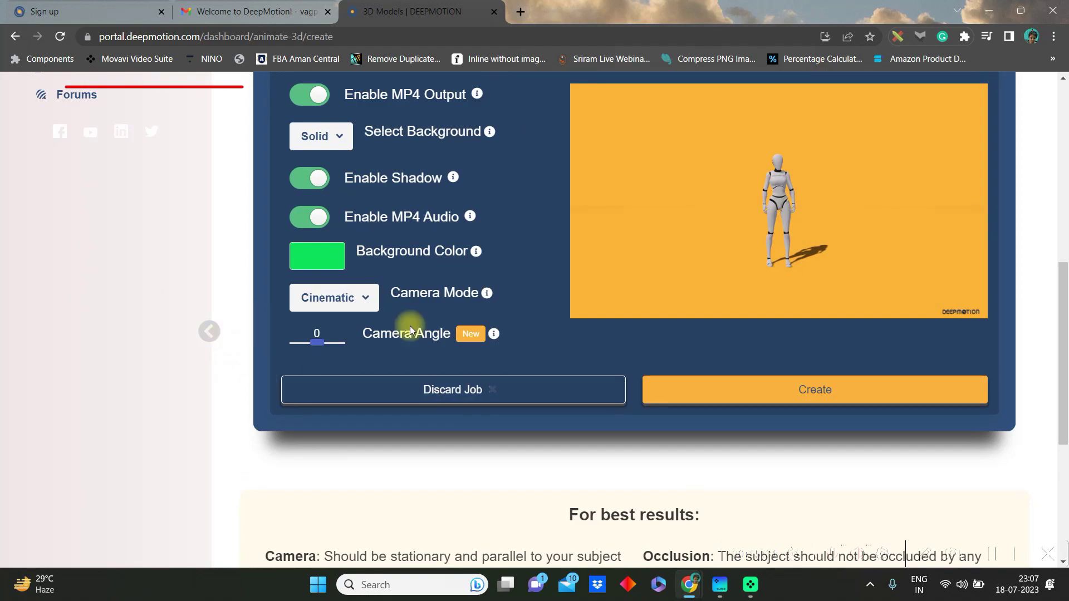
{"action": "left_click", "coordinate": [955, 556]}
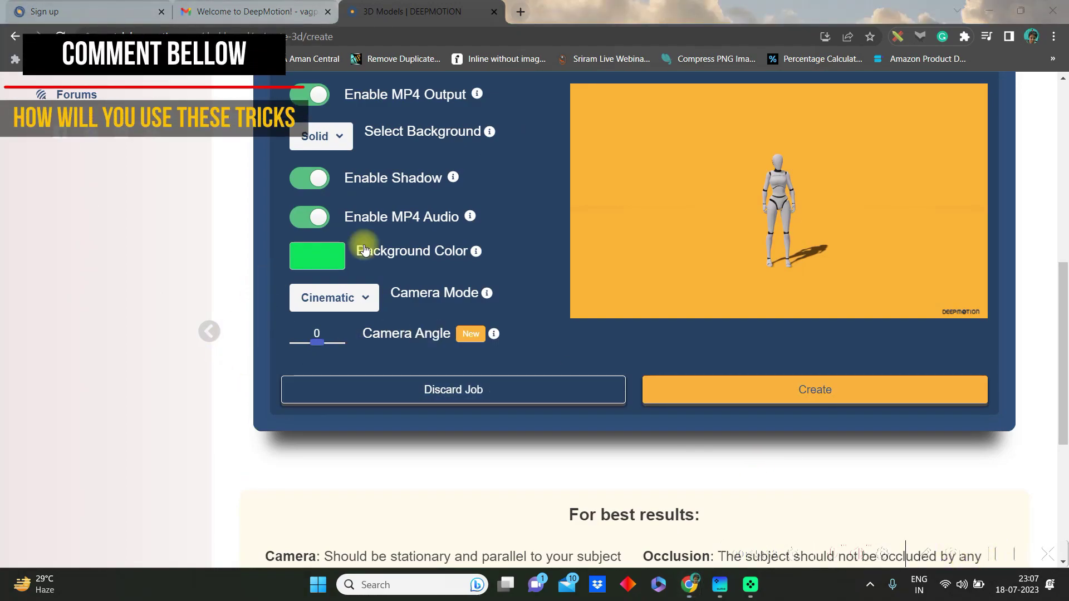
{"action": "left_click", "coordinate": [300, 219]}
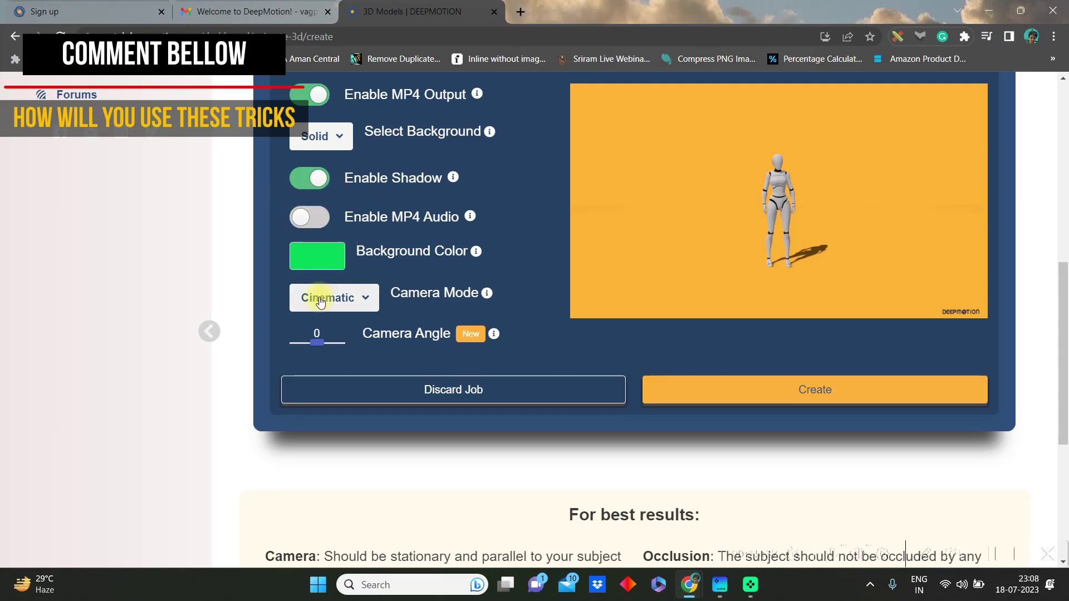
{"action": "left_click", "coordinate": [361, 297]}
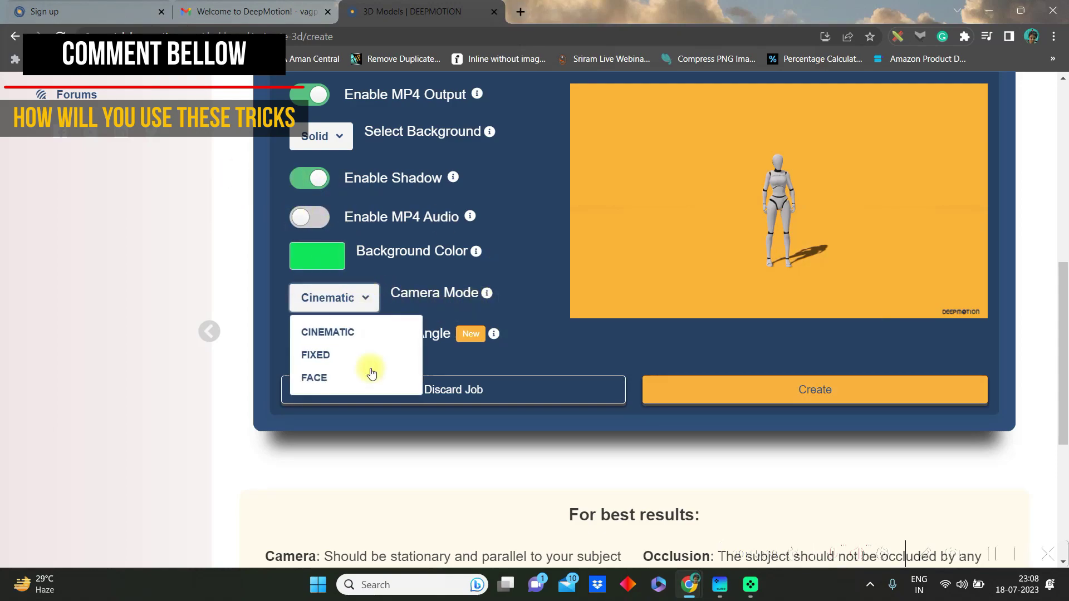
{"action": "left_click", "coordinate": [349, 332]}
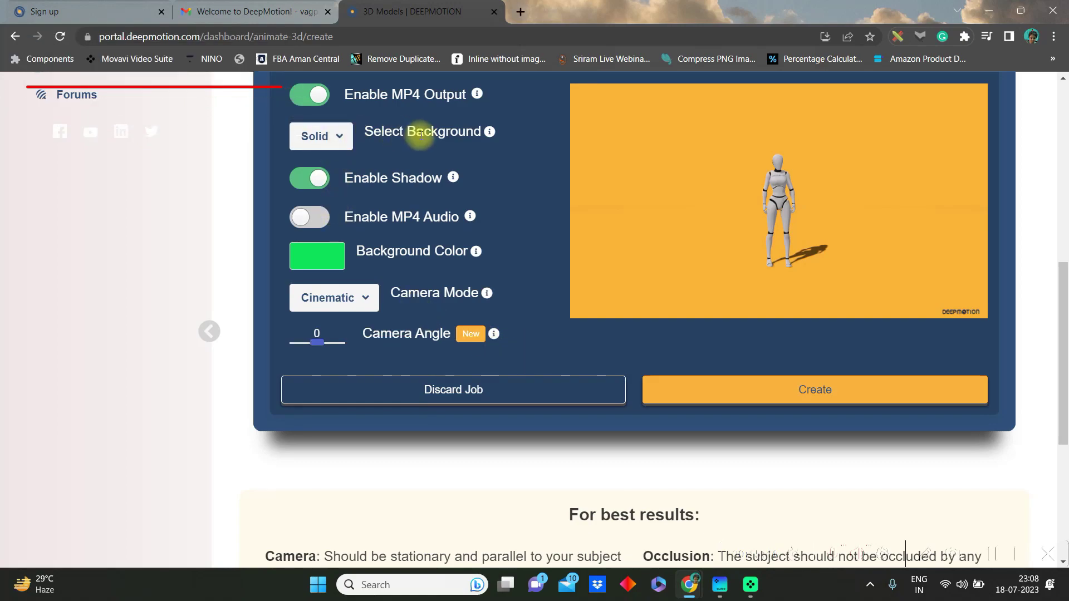
Create the Running animation and start the processing job
{"action": "left_click", "coordinate": [809, 391]}
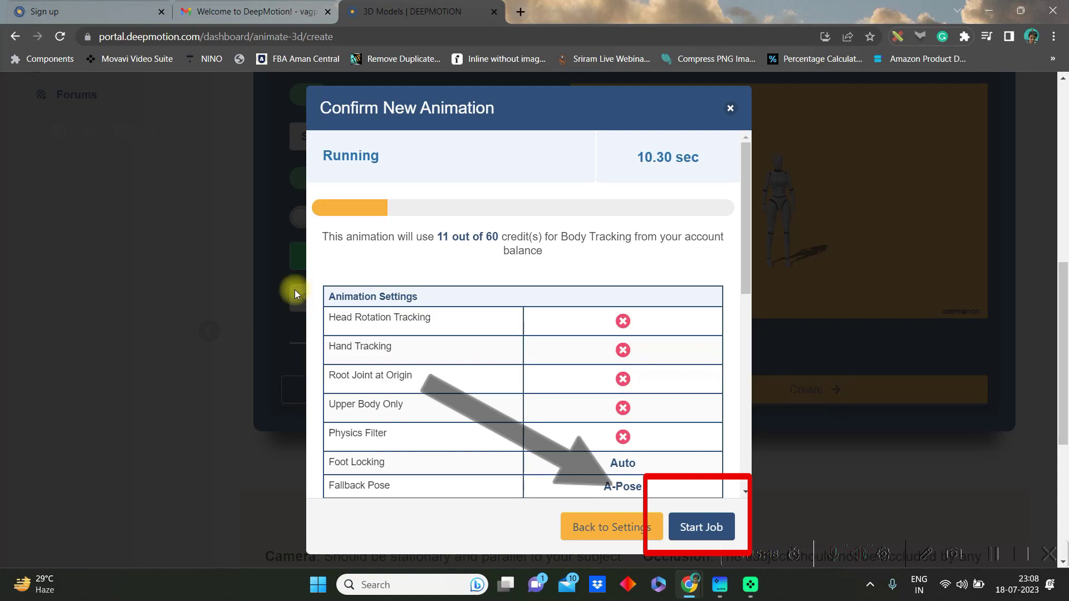
{"action": "left_click", "coordinate": [699, 525]}
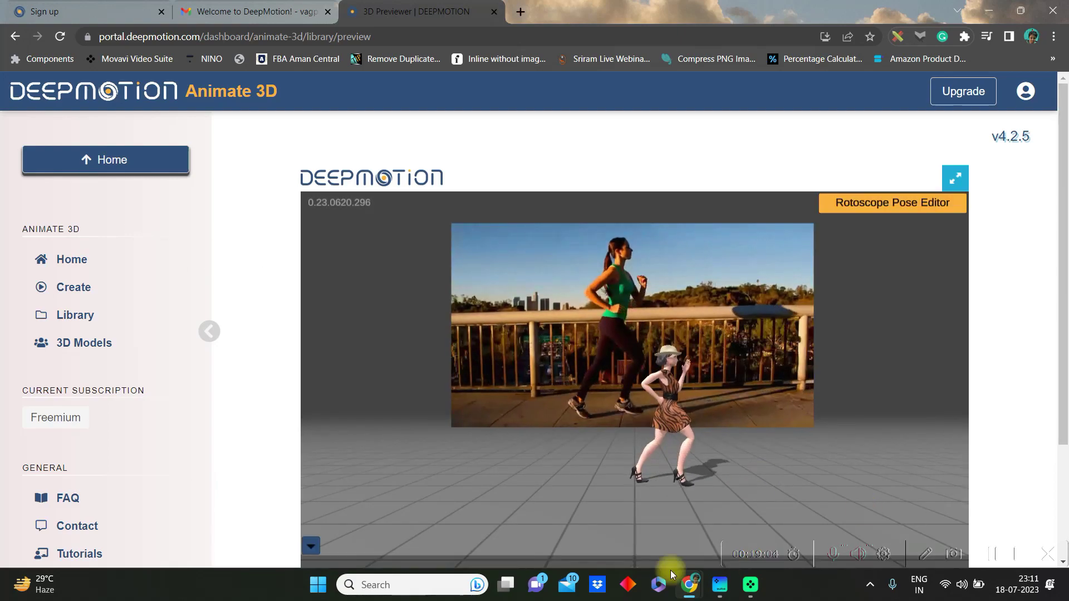
Preview the animation at 1.5 speed and download it as an MP4
{"action": "left_click_drag", "start_coordinate": [666, 446], "coordinate": [523, 430]}
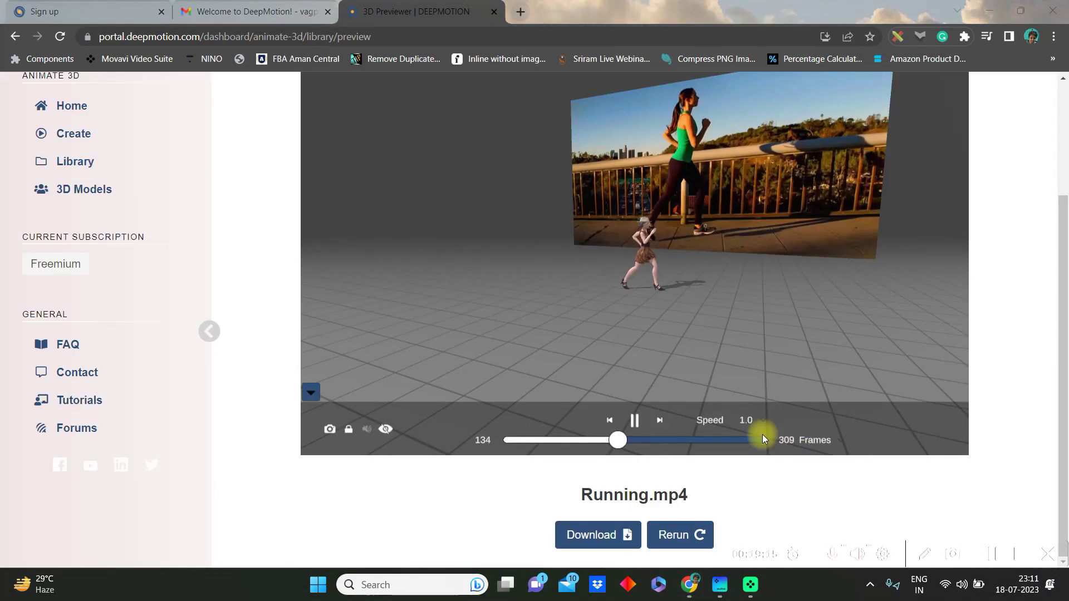
{"action": "left_click", "coordinate": [753, 422]}
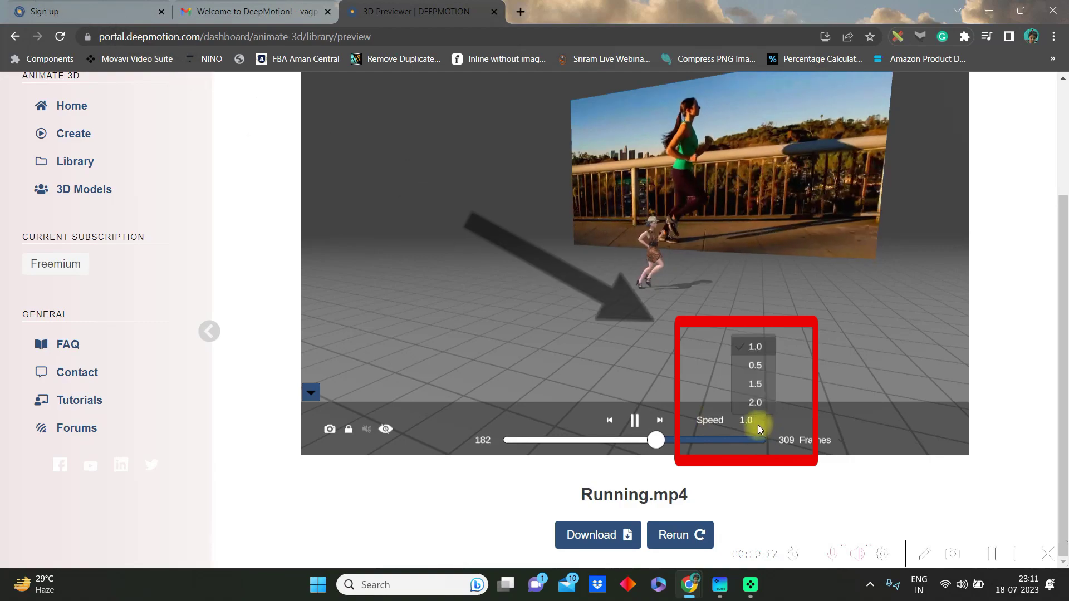
{"action": "left_click", "coordinate": [755, 386]}
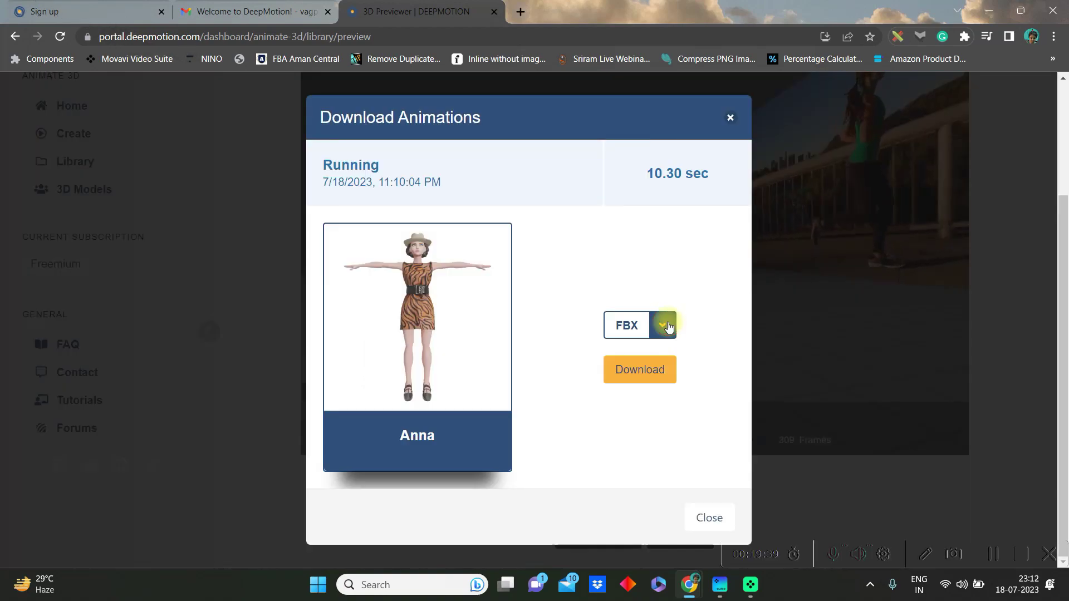
{"action": "left_click", "coordinate": [665, 325]}
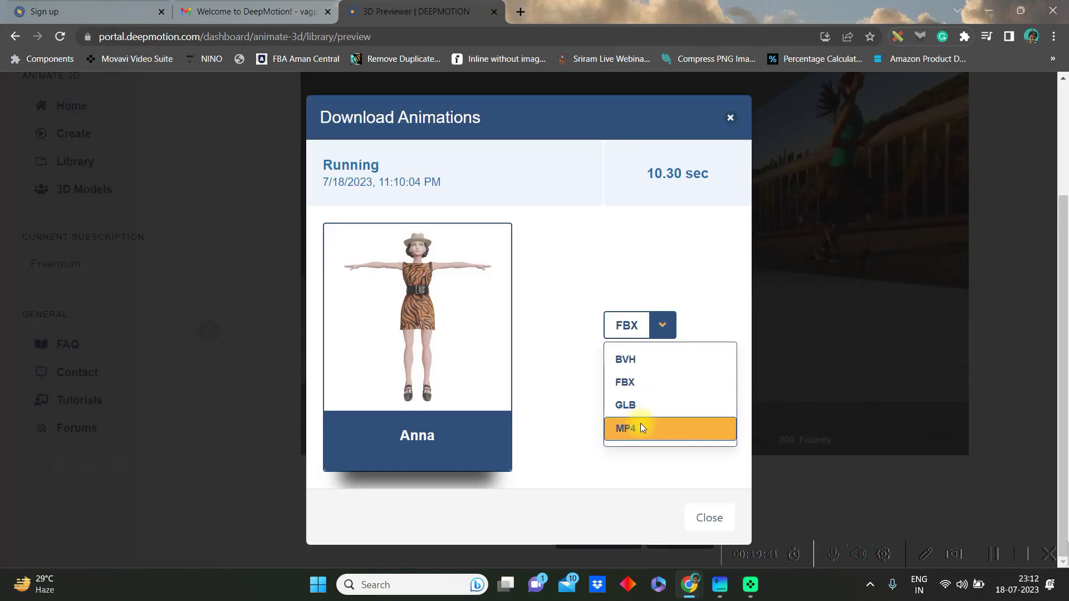
{"action": "left_click", "coordinate": [994, 555]}
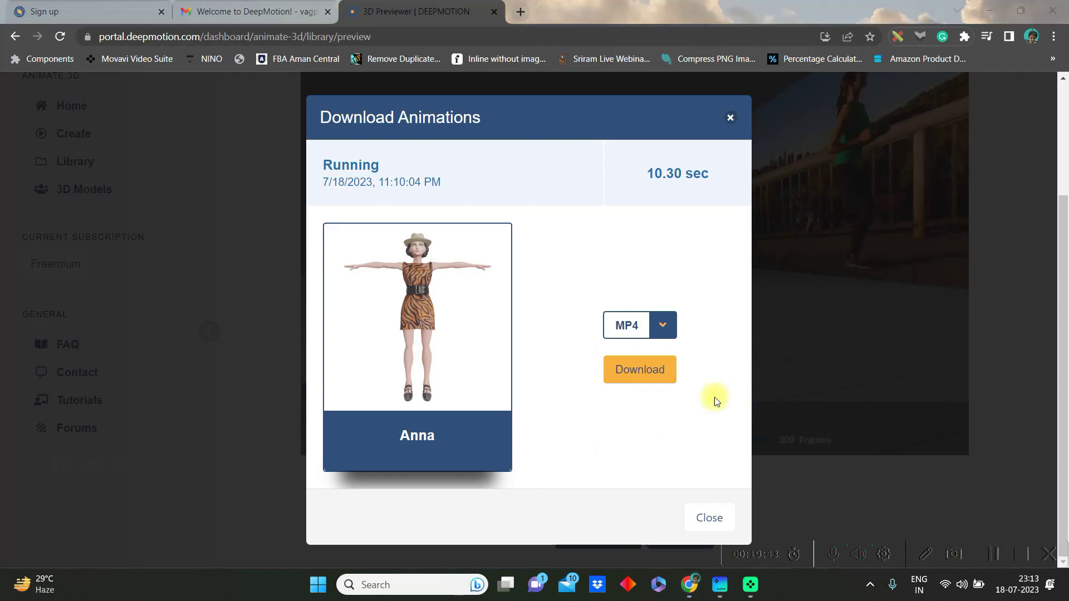
{"action": "left_click", "coordinate": [646, 371]}
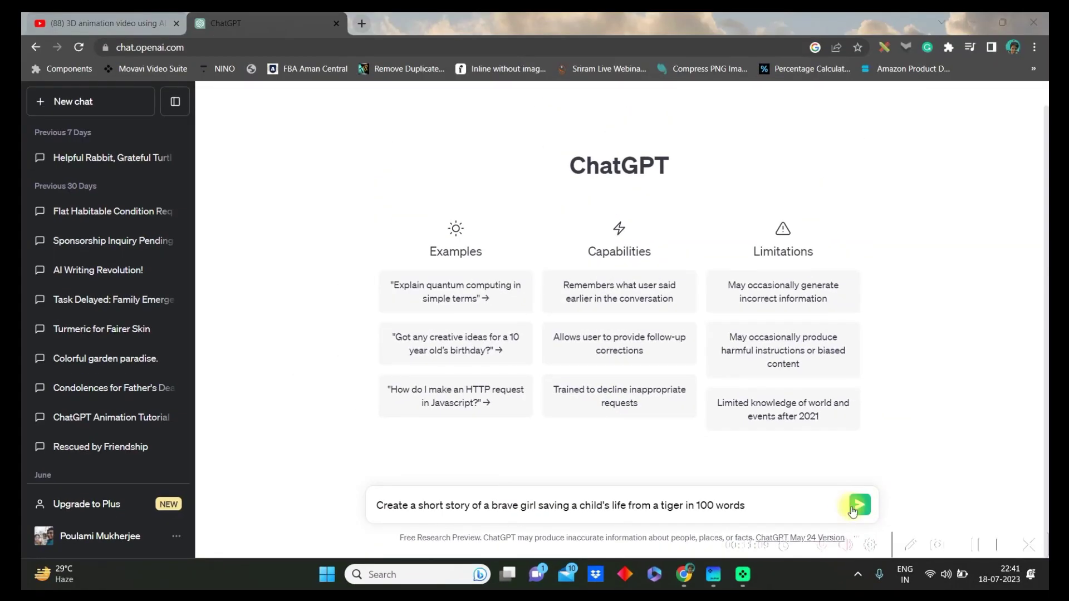
Send the 100-word brave-girl tiger story prompt and select the generated story for copying
{"action": "left_click", "coordinate": [1019, 494]}
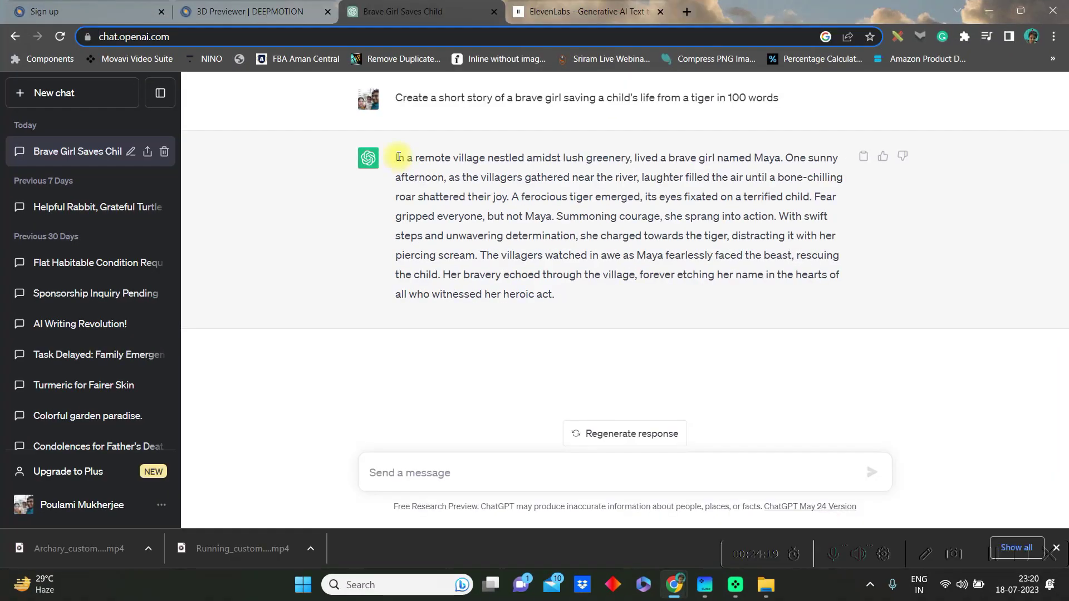
{"action": "left_click_drag", "start_coordinate": [398, 157], "coordinate": [563, 301]}
{"action": "left_click", "coordinate": [596, 305]}
{"action": "left_click_drag", "start_coordinate": [409, 281], "coordinate": [358, 177]}
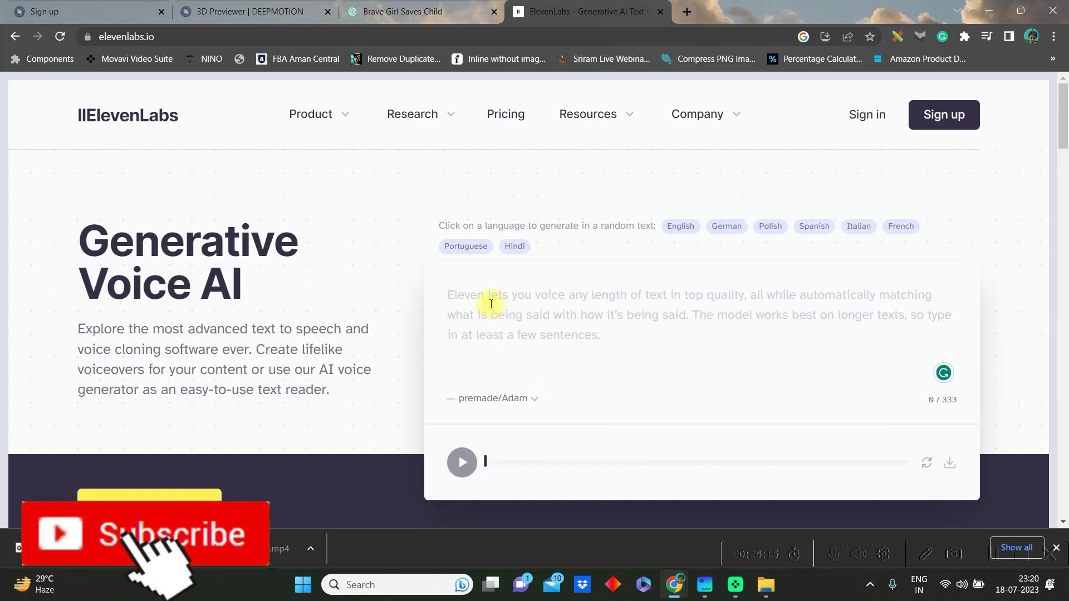
Paste the tiger story into the text box and select the premade/Bella voice
{"action": "type", "text": "In a remote village nestled amidst lush greenery, lived a brave girl named Maya. One sunny afternoon, as the villagers gathered near the river, laughter filled the air until a bone-chilling roar shattered their joy. A ferocious tiger emerged, its eyes fixated on a terrified child. Fear gripped everyone, but not Maya. Summoning cou"}
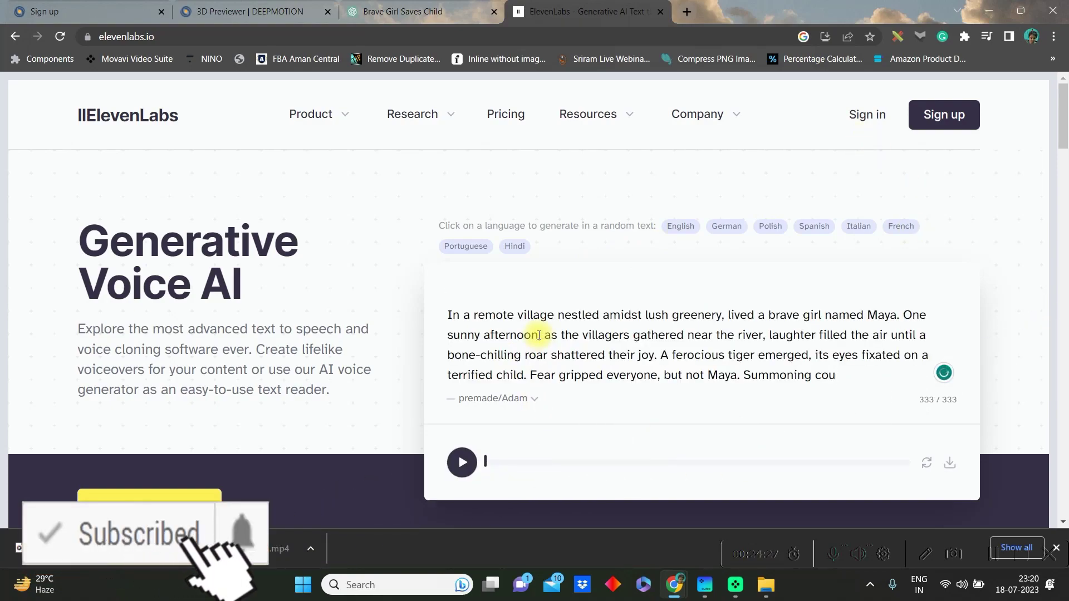
{"action": "left_click", "coordinate": [535, 399]}
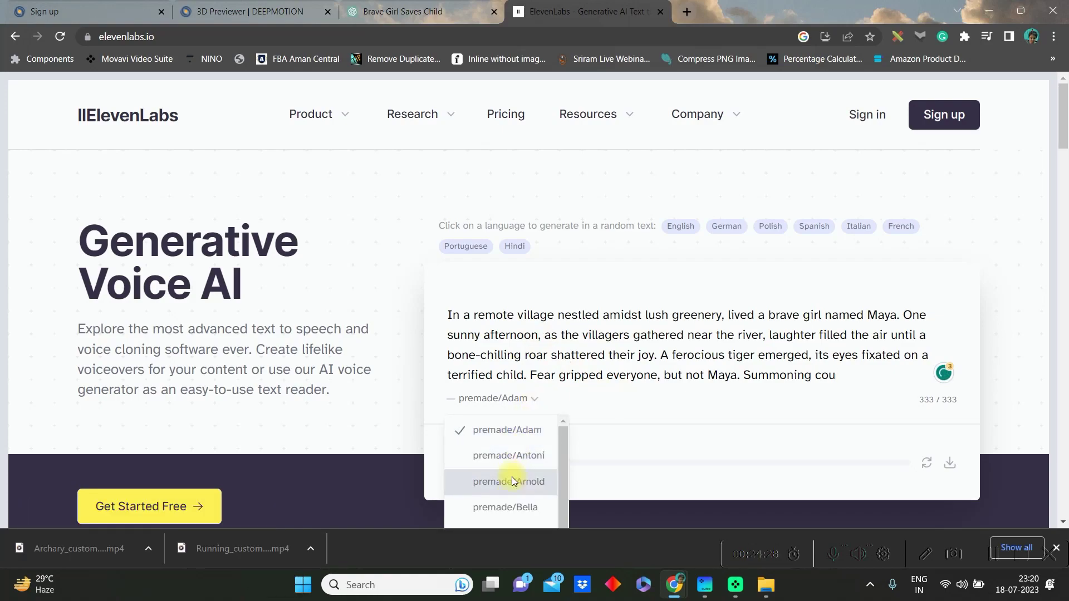
{"action": "left_click", "coordinate": [519, 504]}
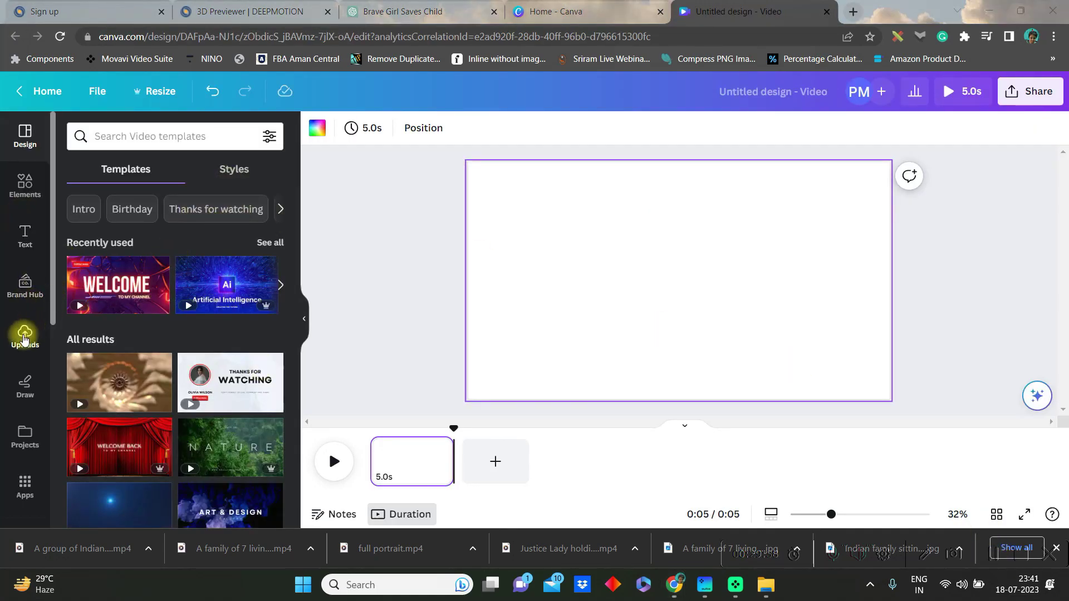
Upload full portrait.mp4 and four other clips, then add two 3.4s scene clips to the timeline
{"action": "left_click", "coordinate": [24, 337]}
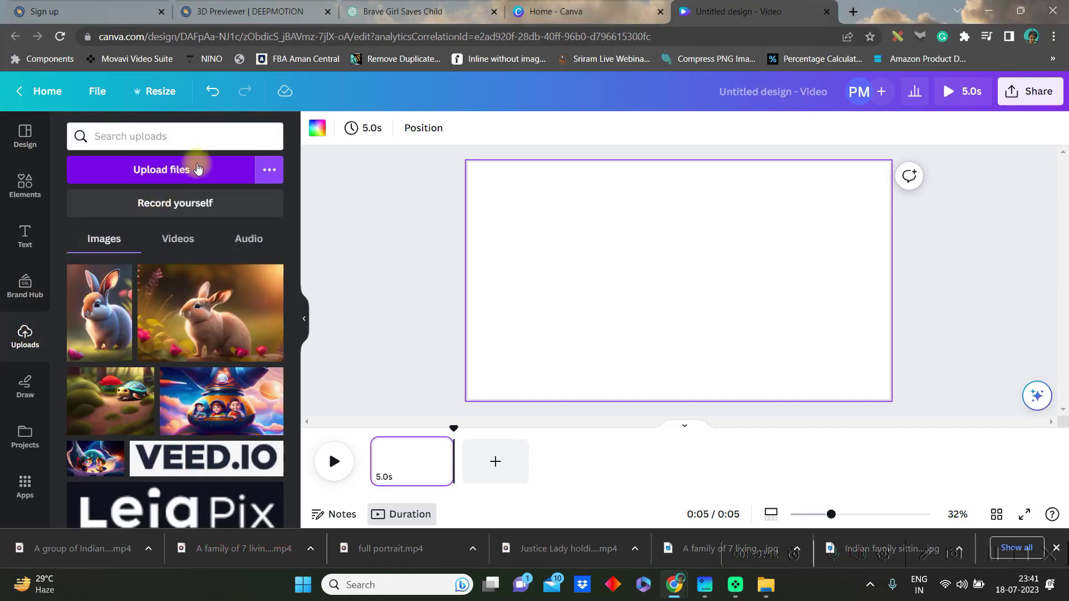
{"action": "left_click", "coordinate": [198, 168]}
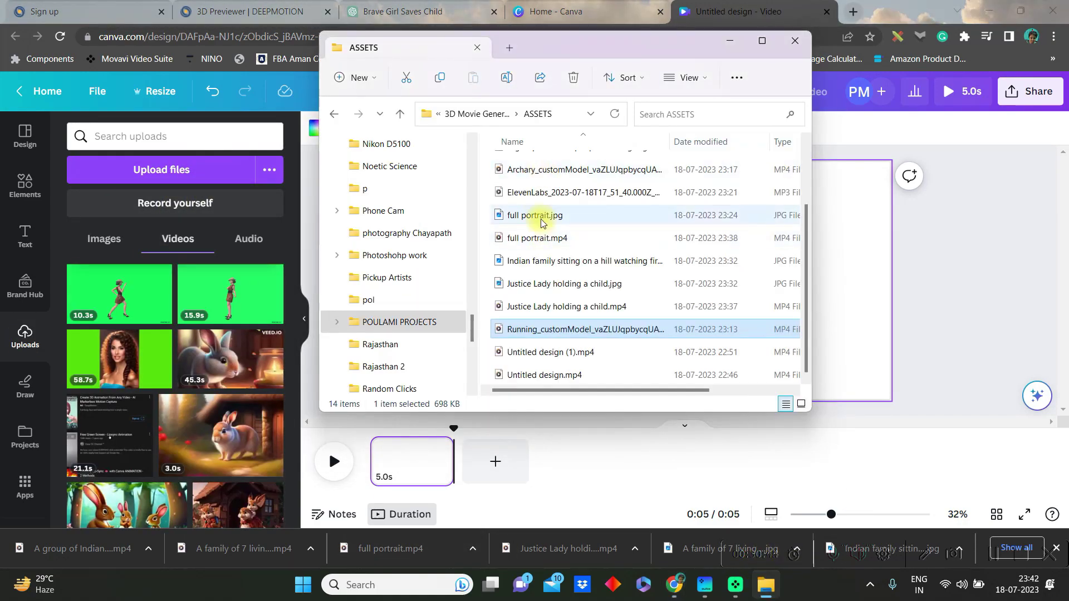
{"action": "left_click", "coordinate": [546, 244]}
{"action": "left_click", "coordinate": [566, 306], "text": "ctrl"}
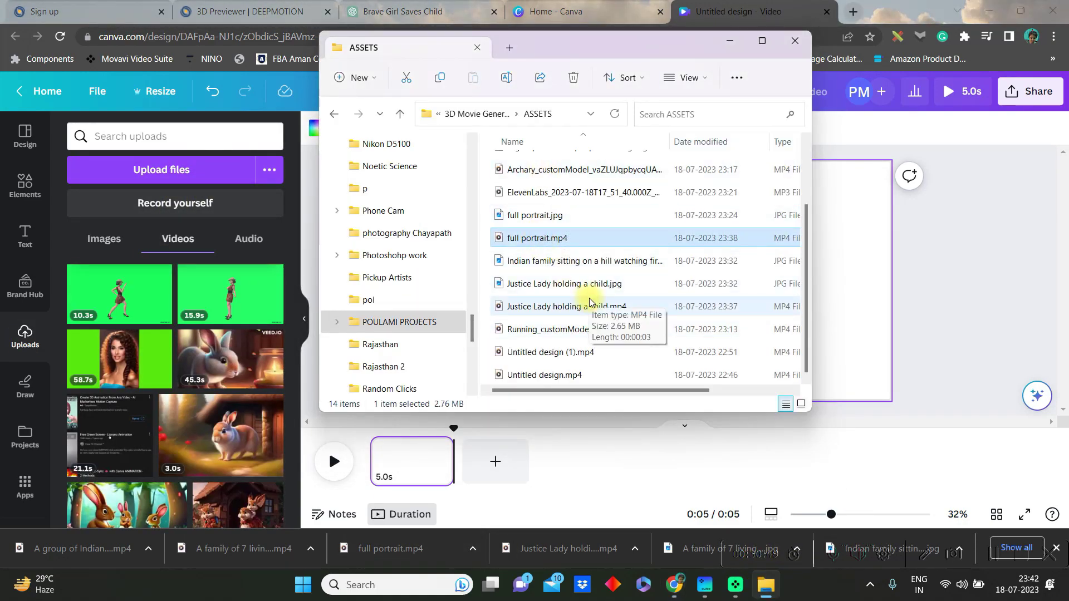
{"action": "left_click", "coordinate": [585, 329], "text": "ctrl"}
{"action": "left_click", "coordinate": [550, 352], "text": "ctrl"}
{"action": "left_click", "coordinate": [544, 375], "text": "ctrl"}
{"action": "left_click_drag", "start_coordinate": [585, 329], "coordinate": [515, 286]}
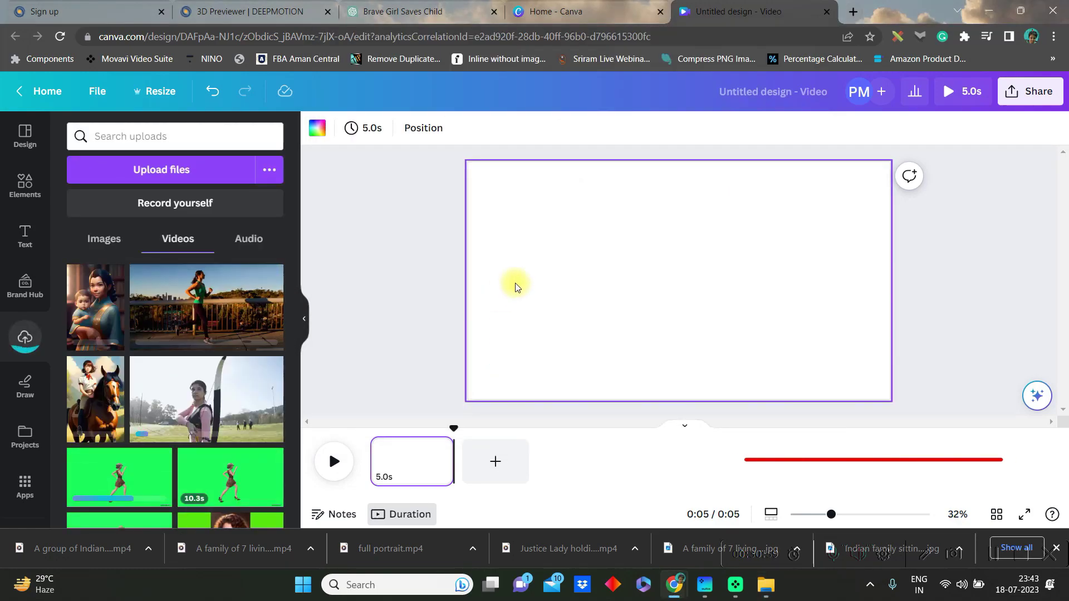
{"action": "left_click", "coordinate": [271, 275]}
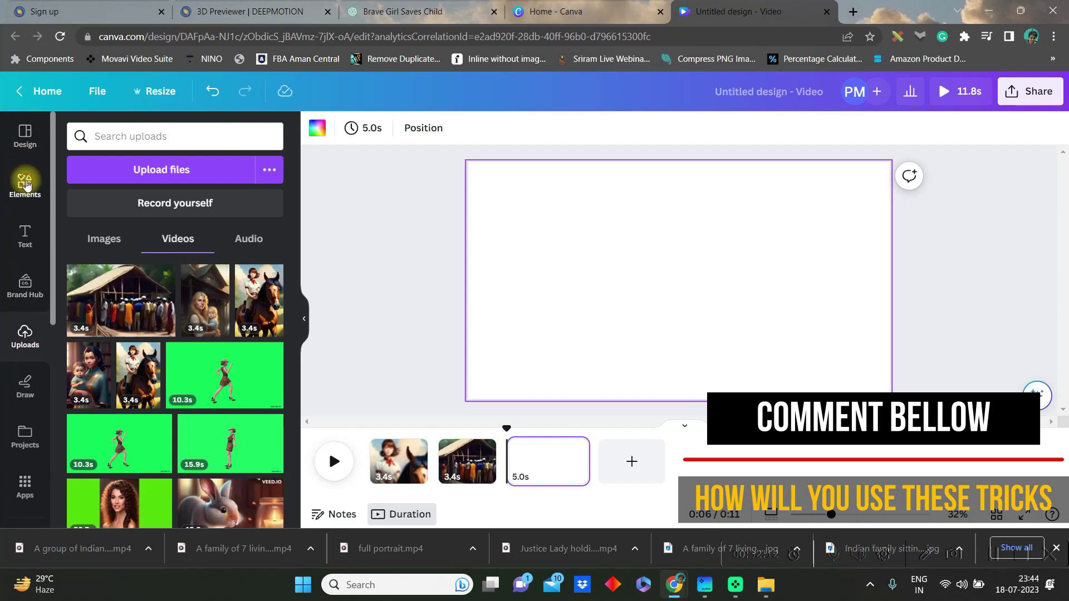
Search elements for 'animation', add the tree-and-sun cartoon landscape video, and set it as background
{"action": "left_click", "coordinate": [25, 183]}
{"action": "left_click", "coordinate": [154, 137]}
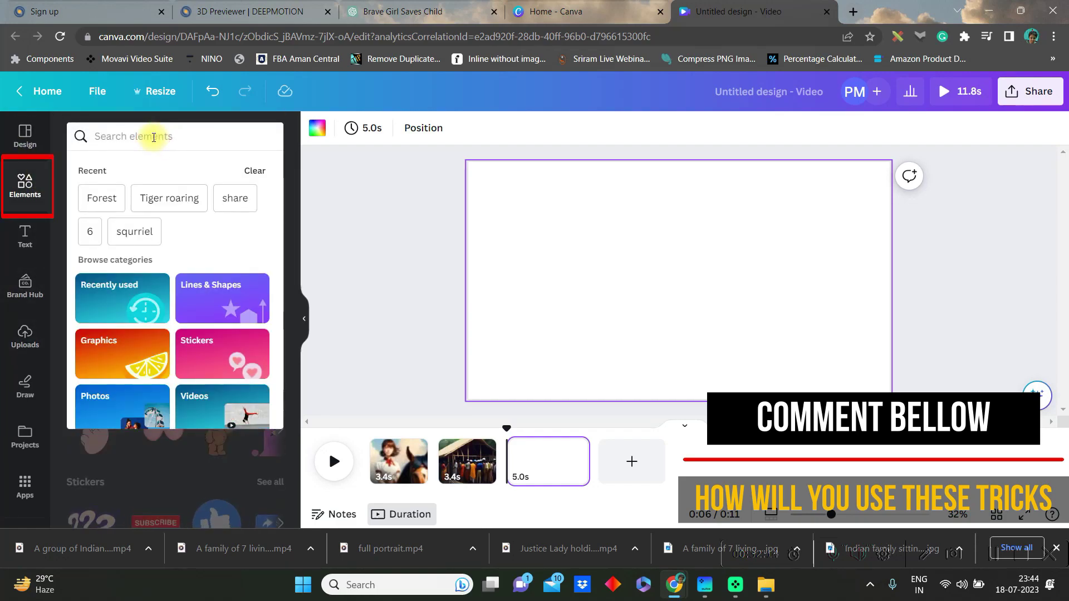
{"action": "type", "text": "animat"}
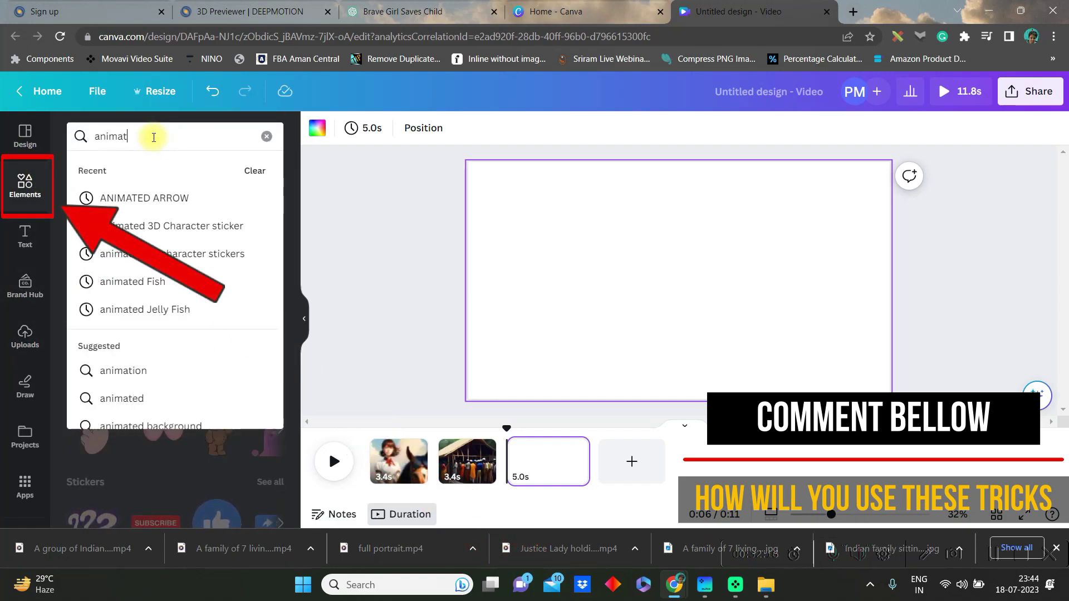
{"action": "type", "text": "ion"}
{"action": "key", "text": "Return"}
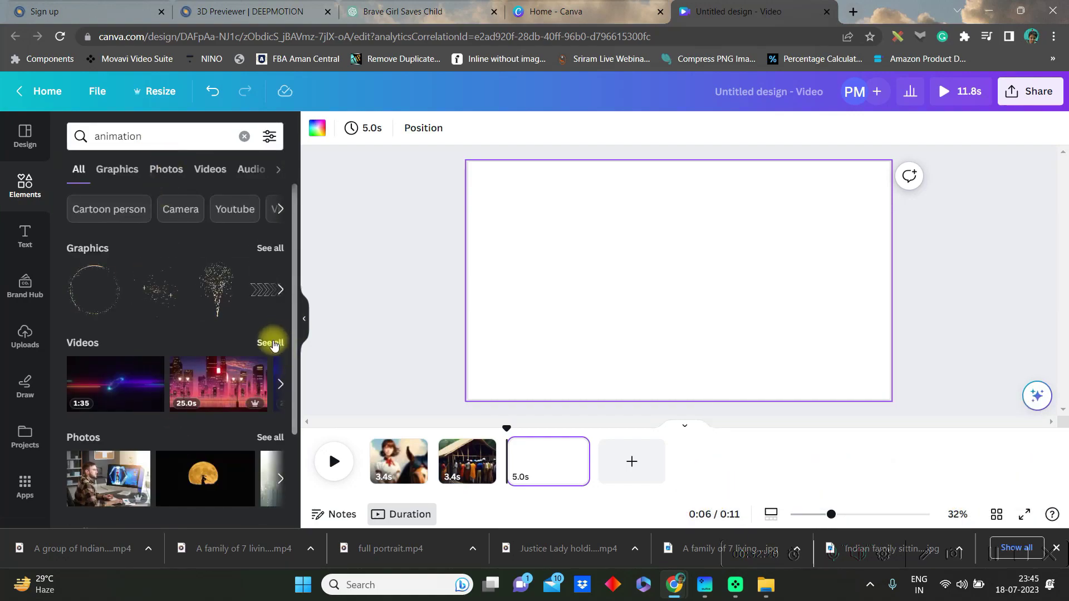
{"action": "left_click", "coordinate": [272, 343]}
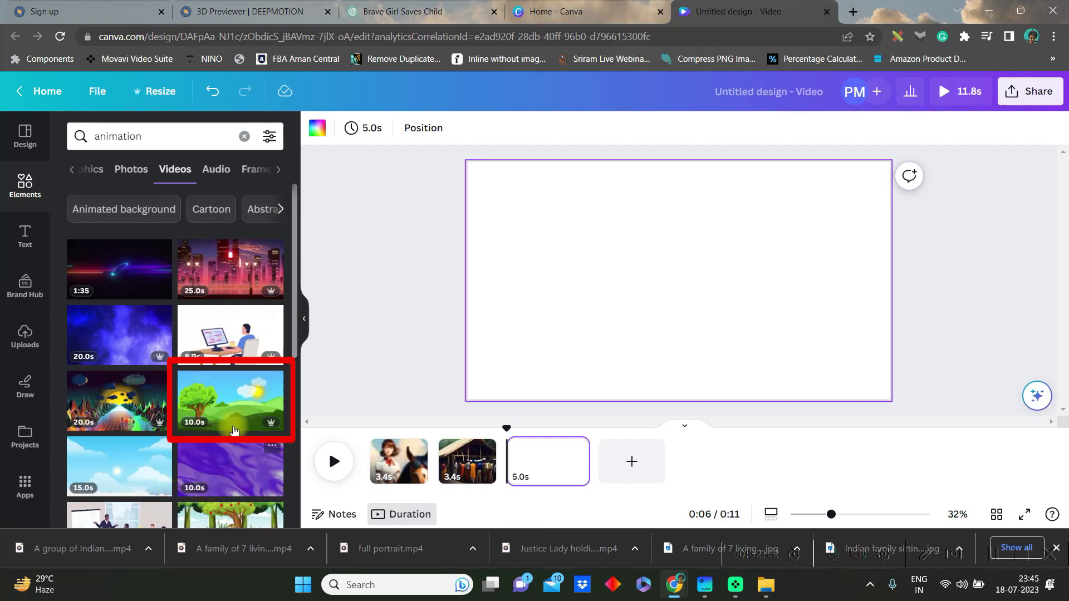
{"action": "left_click", "coordinate": [233, 405]}
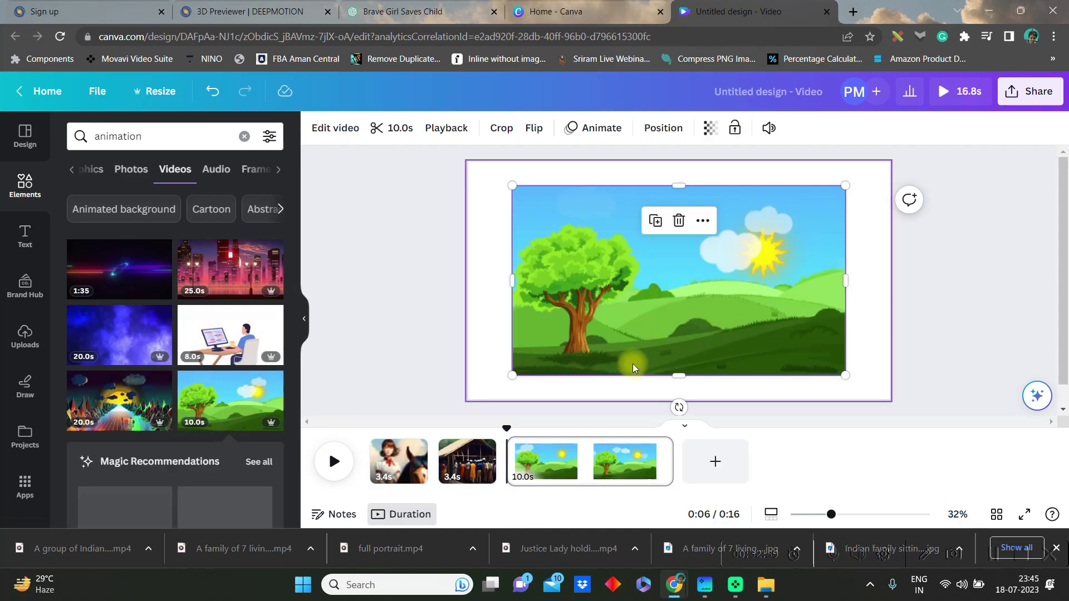
{"action": "right_click", "coordinate": [641, 337]}
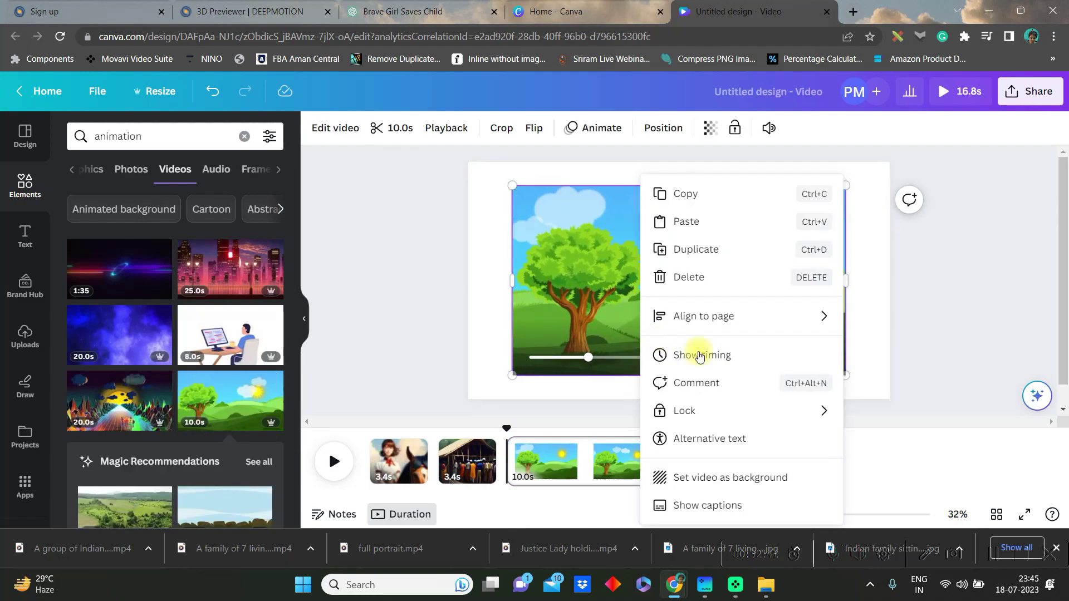
{"action": "left_click", "coordinate": [667, 475]}
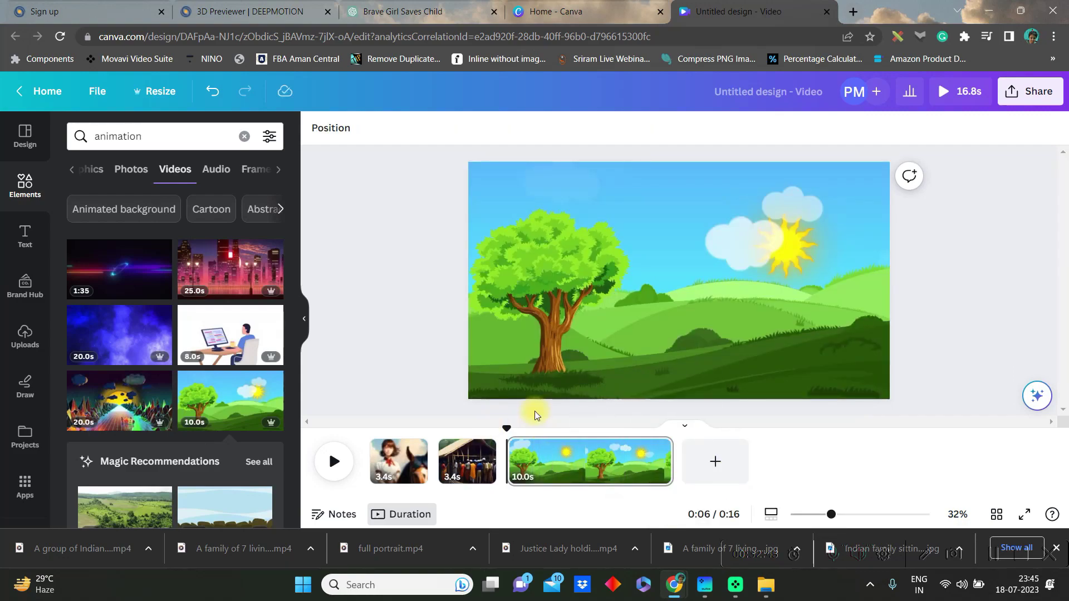
Place the green-screen running woman clip, remove its background, and shrink it over the tree
{"action": "left_click", "coordinate": [25, 337]}
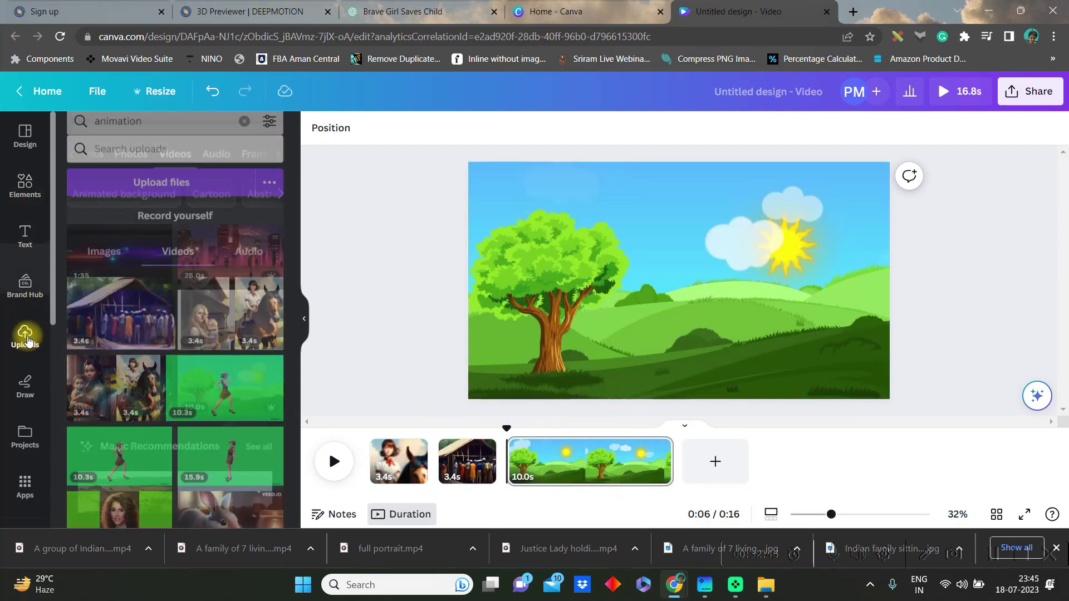
{"action": "left_click_drag", "start_coordinate": [208, 389], "coordinate": [835, 292]}
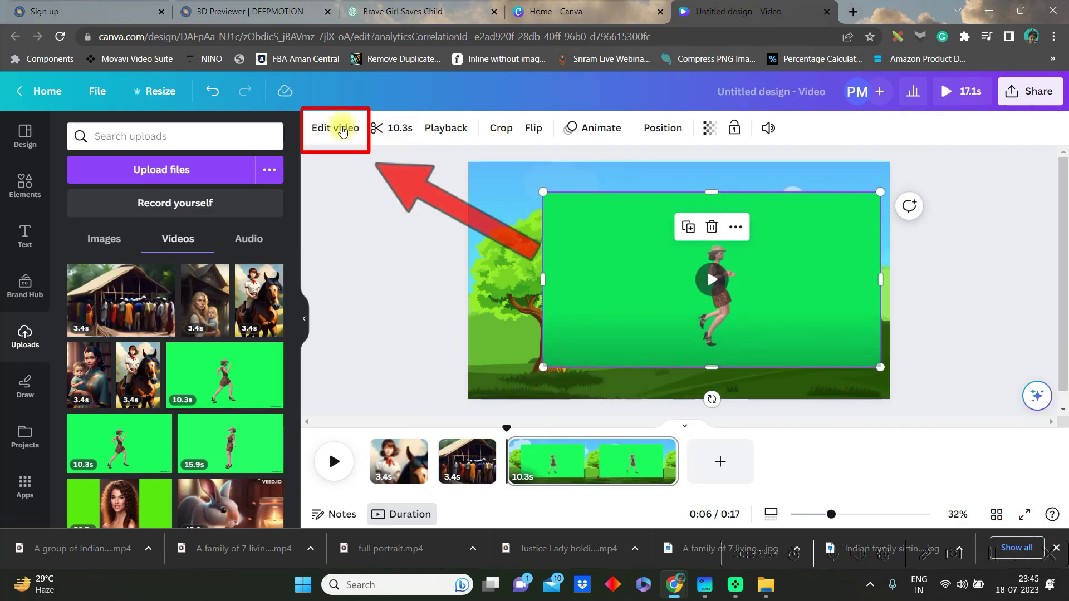
{"action": "left_click", "coordinate": [329, 129]}
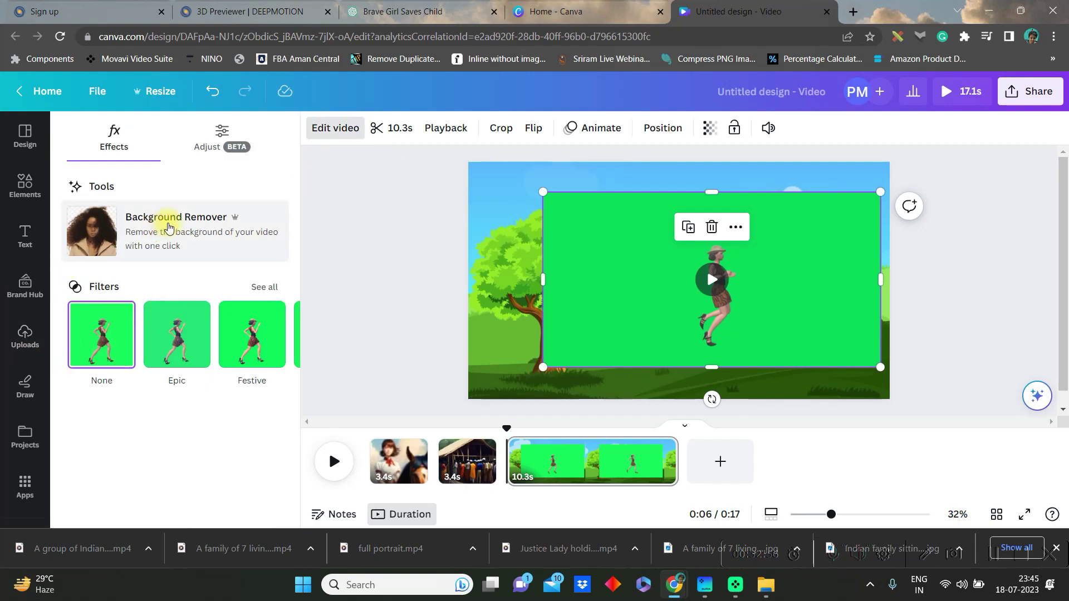
{"action": "left_click", "coordinate": [168, 228]}
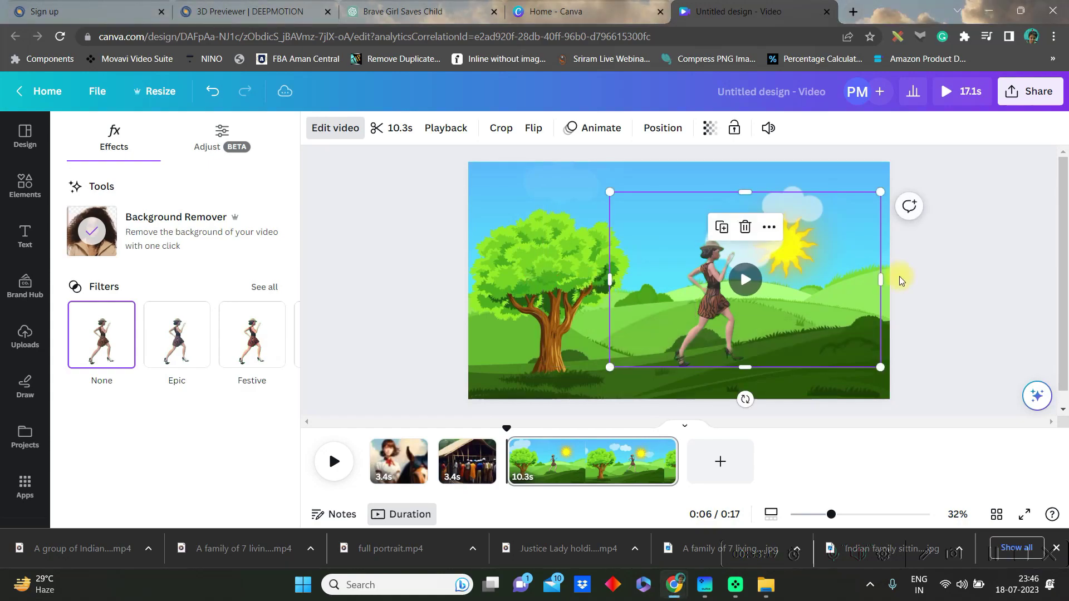
{"action": "left_click_drag", "start_coordinate": [880, 192], "coordinate": [804, 215]}
{"action": "left_click_drag", "start_coordinate": [732, 297], "coordinate": [544, 331]}
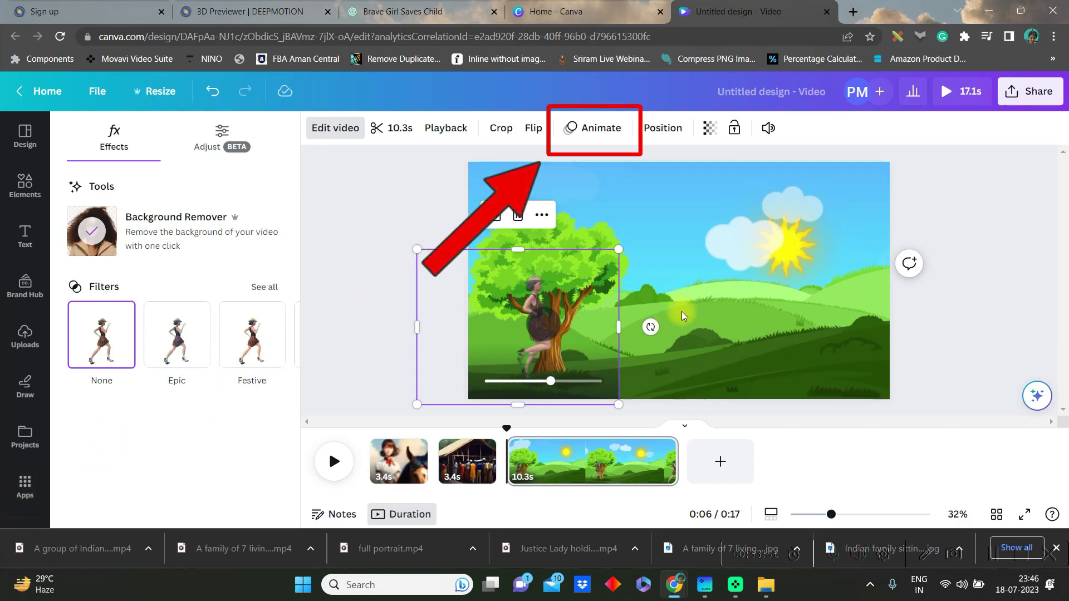
Draw a custom motion path moving the runner right across the hills, Smooth style, faster speed
{"action": "left_click", "coordinate": [592, 127]}
{"action": "left_click", "coordinate": [140, 188]}
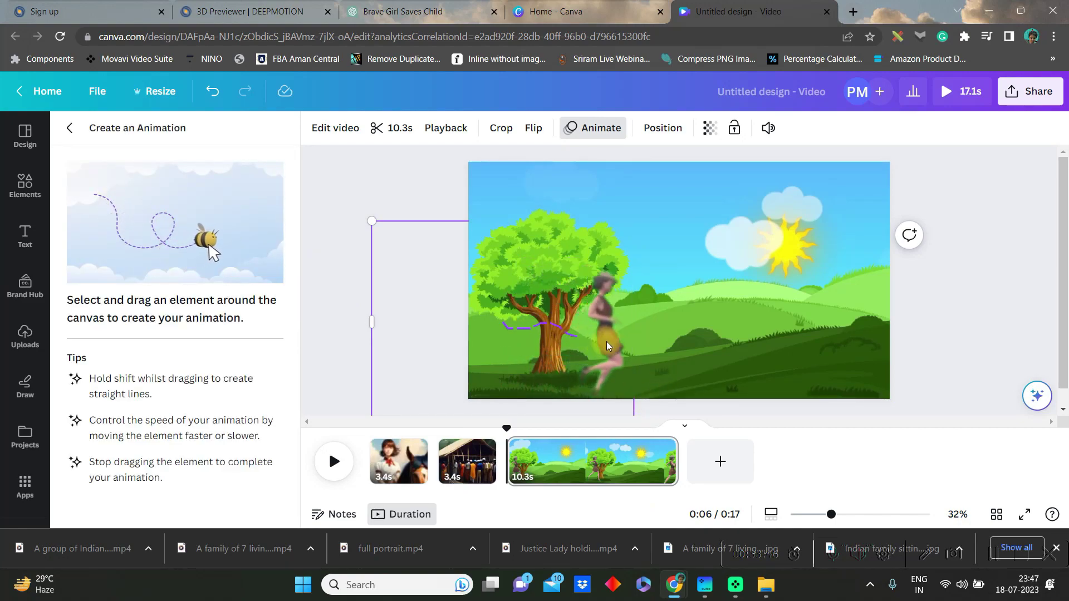
{"action": "left_click_drag", "start_coordinate": [682, 340], "coordinate": [732, 344]}
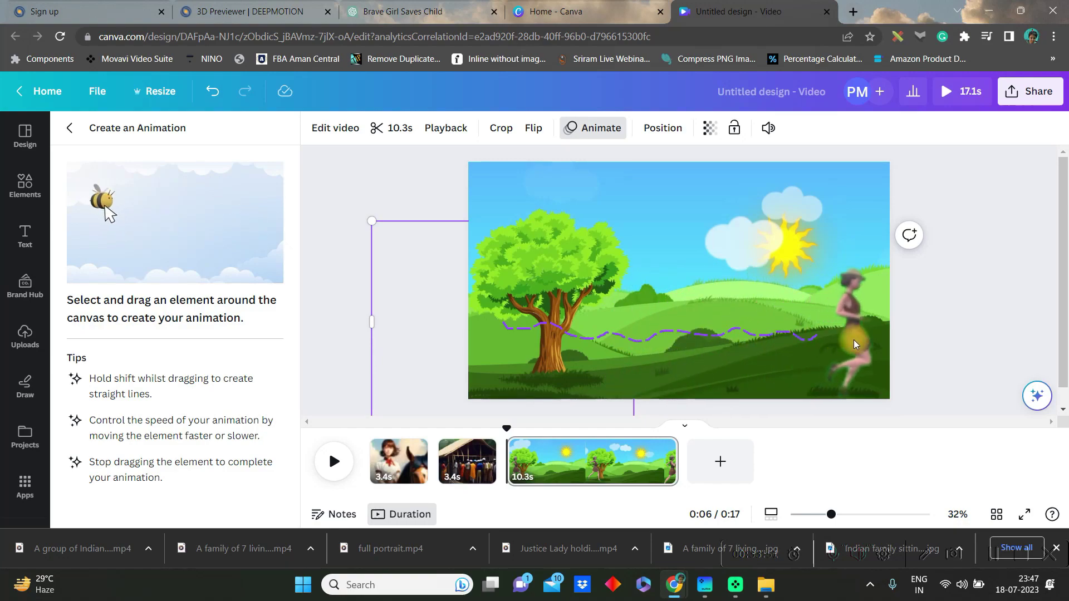
{"action": "left_click_drag", "start_coordinate": [879, 348], "coordinate": [880, 348]}
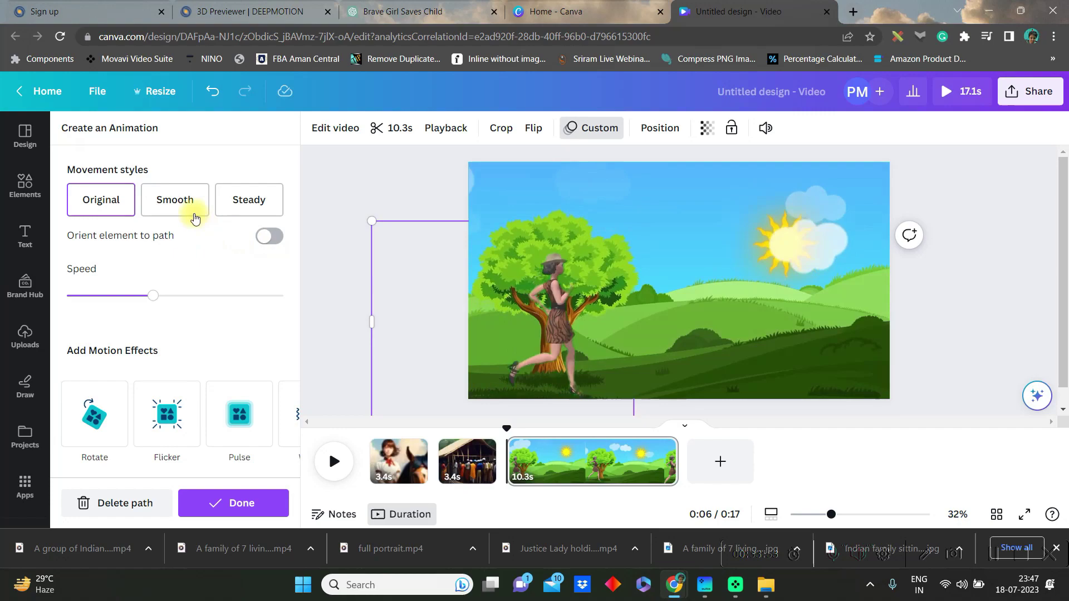
{"action": "left_click", "coordinate": [175, 200]}
{"action": "left_click_drag", "start_coordinate": [153, 294], "coordinate": [217, 305]}
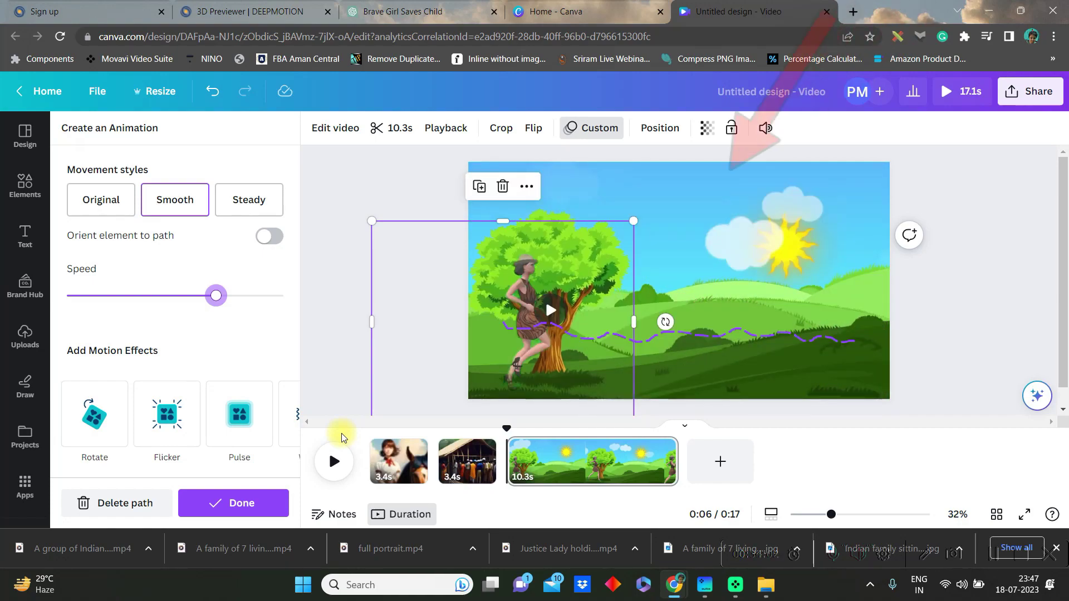
{"action": "left_click", "coordinate": [234, 504]}
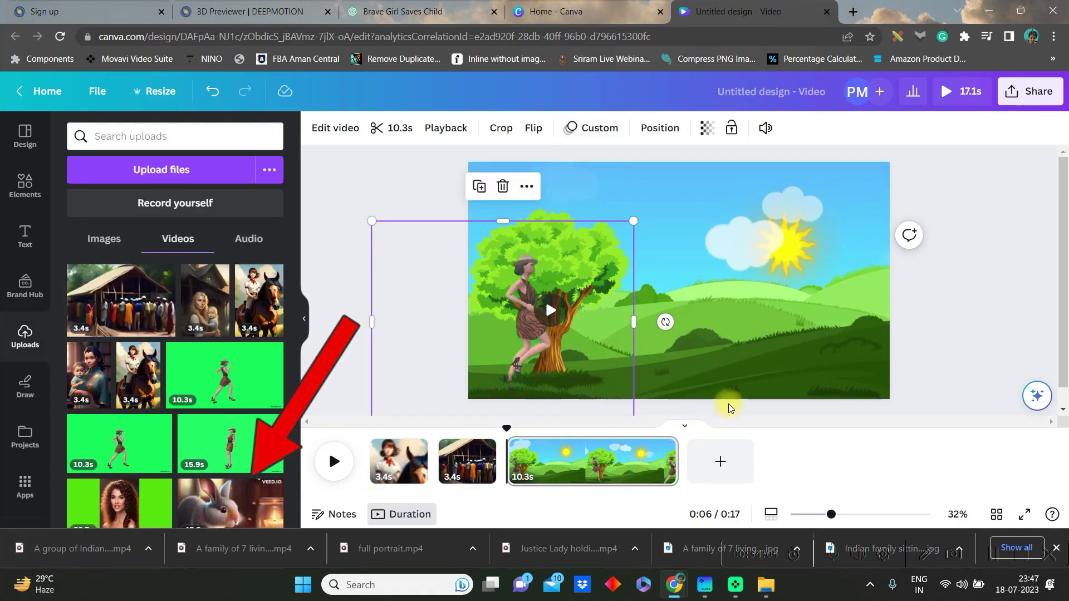
Add a blank page at the end and place the ElevenLabs voiceover on the timeline
{"action": "left_click", "coordinate": [954, 349]}
{"action": "left_click", "coordinate": [719, 463]}
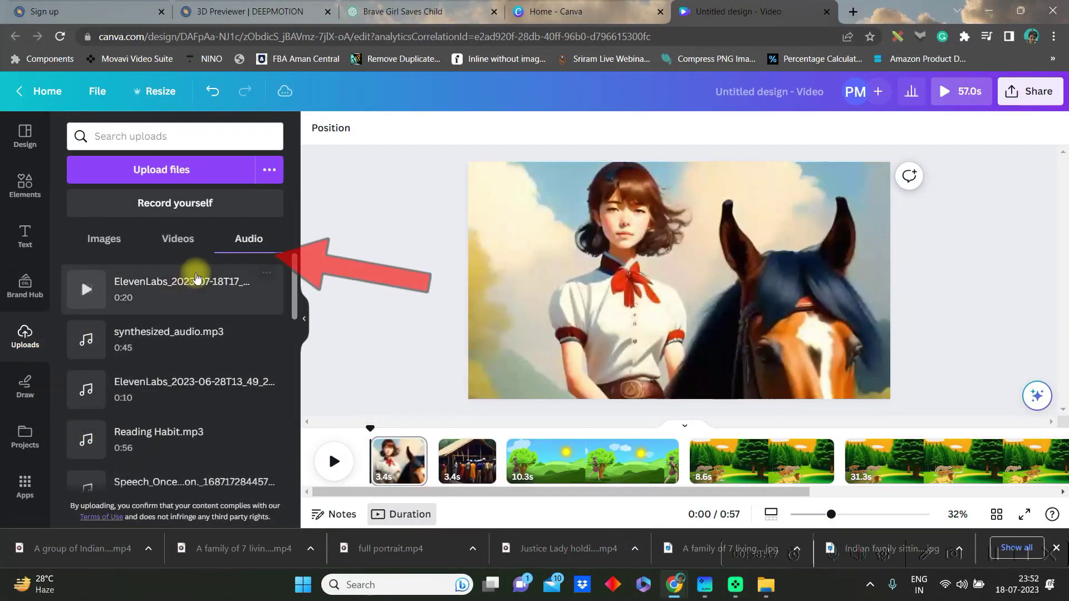
{"action": "left_click_drag", "start_coordinate": [134, 284], "coordinate": [372, 475]}
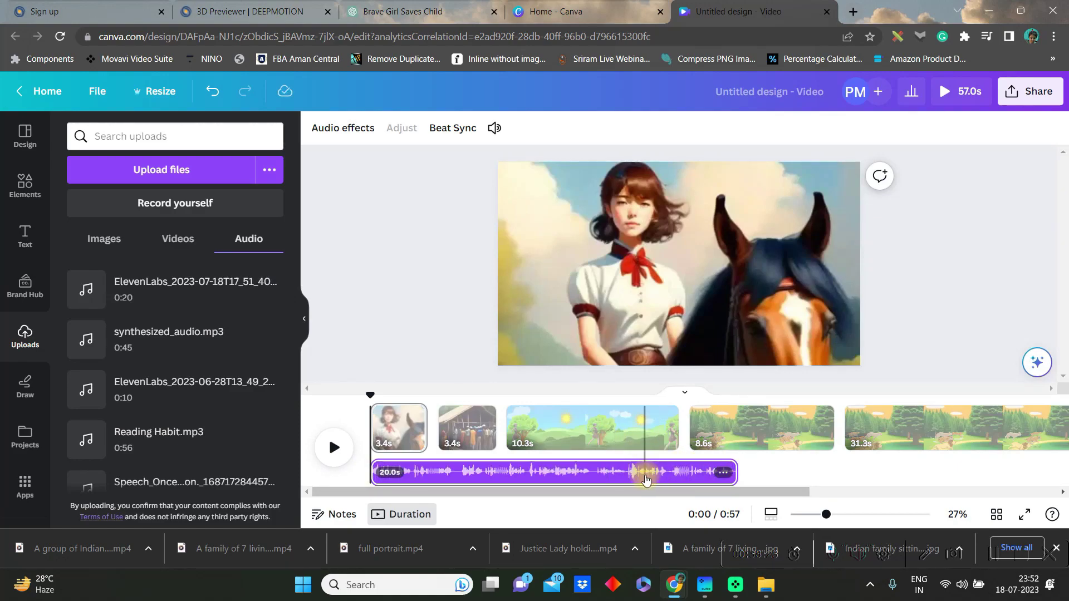
Set the landscape clip to 1.5× and the forest animal clip to 1.25× playback speed
{"action": "left_click", "coordinate": [575, 421]}
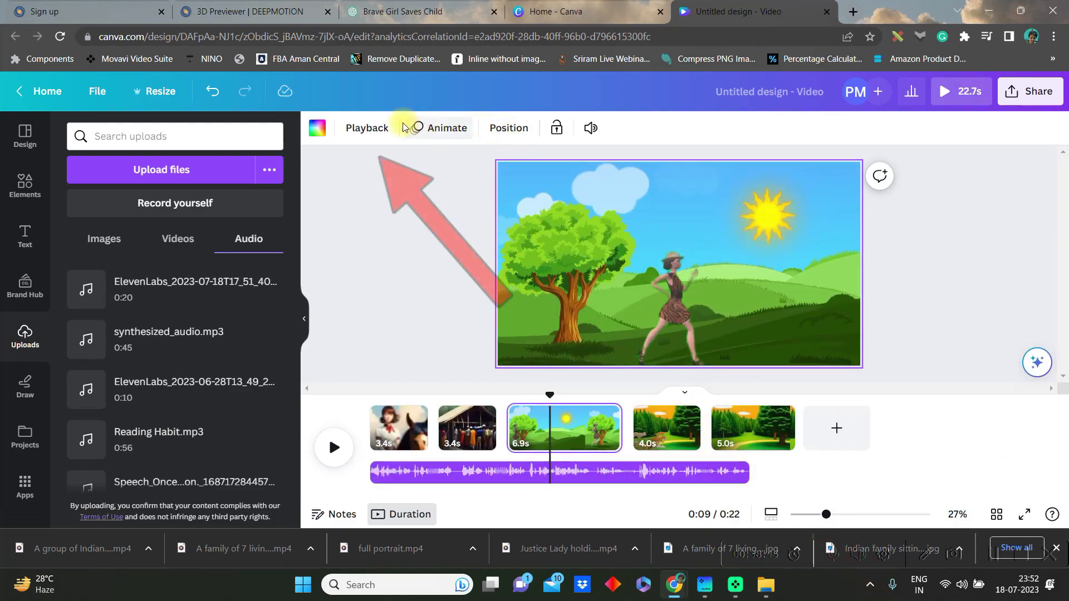
{"action": "left_click", "coordinate": [358, 135]}
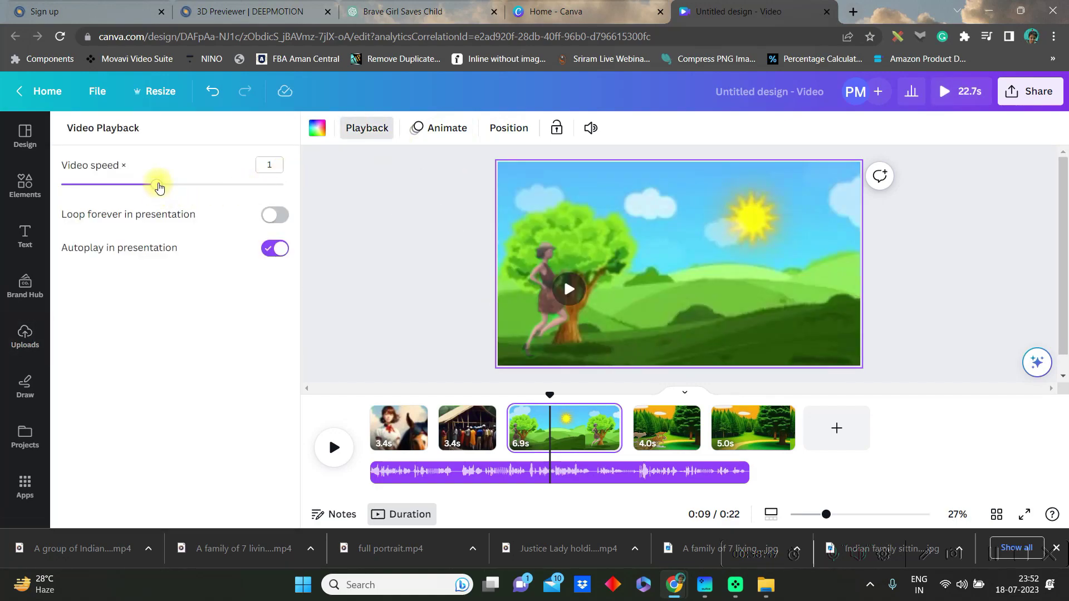
{"action": "left_click_drag", "start_coordinate": [160, 188], "coordinate": [210, 195]}
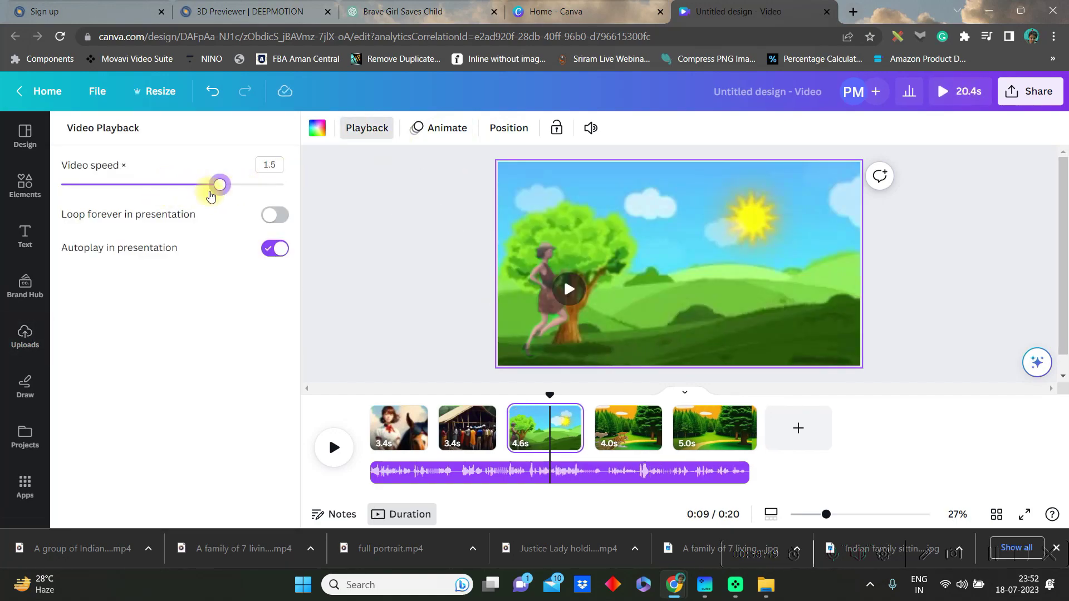
{"action": "left_click", "coordinate": [615, 426]}
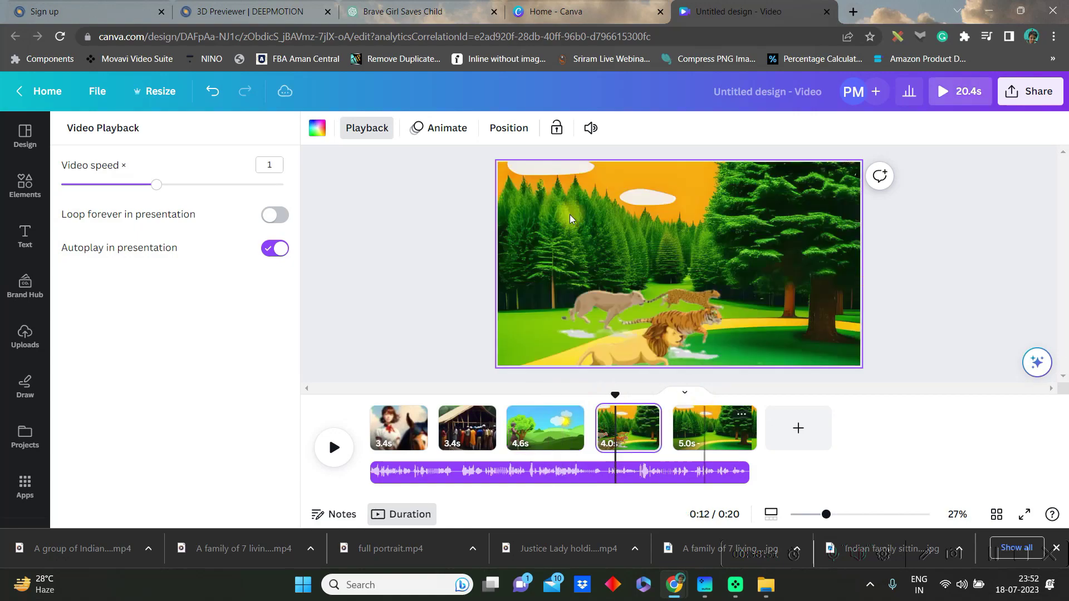
{"action": "left_click_drag", "start_coordinate": [165, 185], "coordinate": [195, 194]}
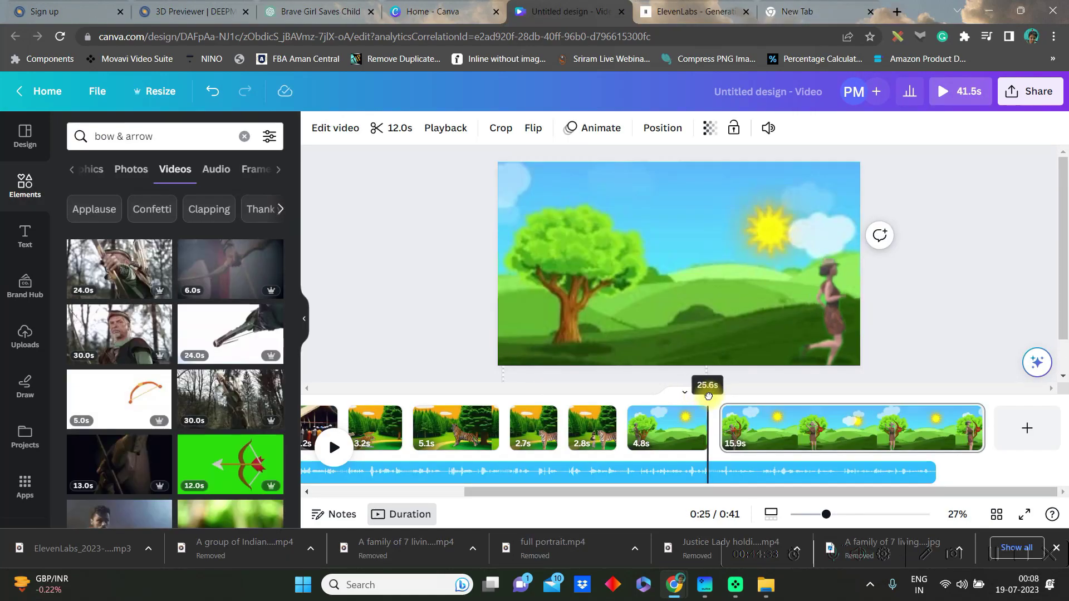
{"action": "left_click_drag", "start_coordinate": [708, 396], "coordinate": [335, 454]}
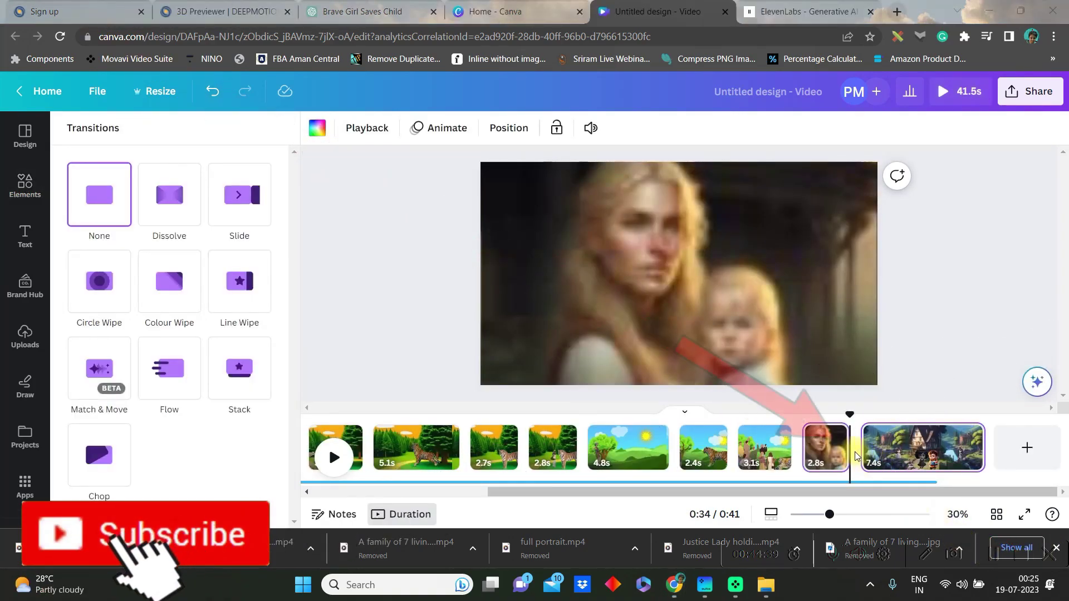
Add a Circle Wipe transition after the mother-and-child page and delete the short extra audio clip
{"action": "left_click", "coordinate": [855, 462]}
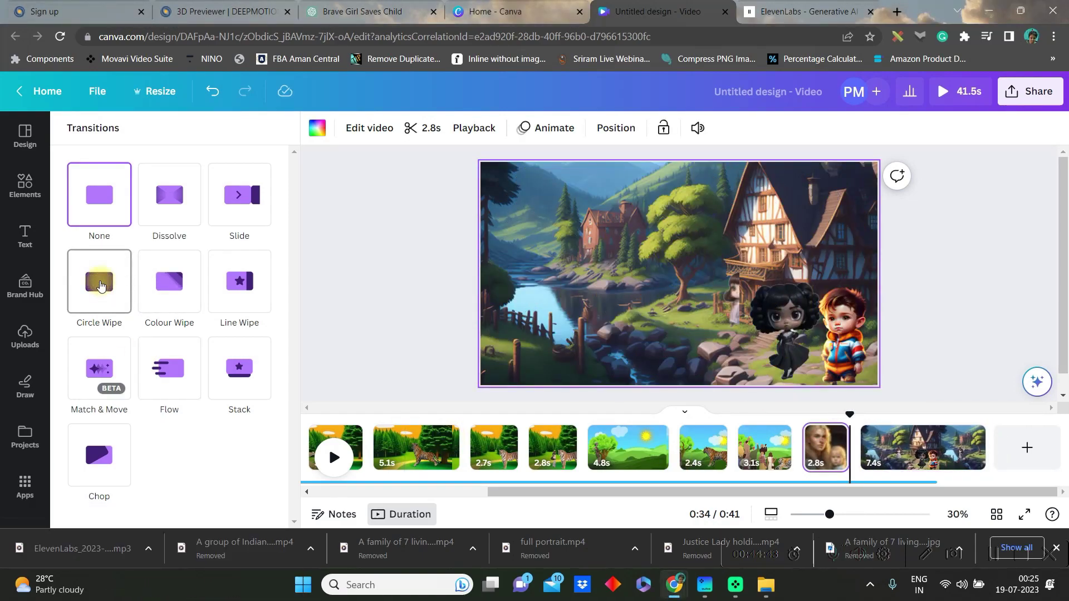
{"action": "left_click", "coordinate": [101, 286]}
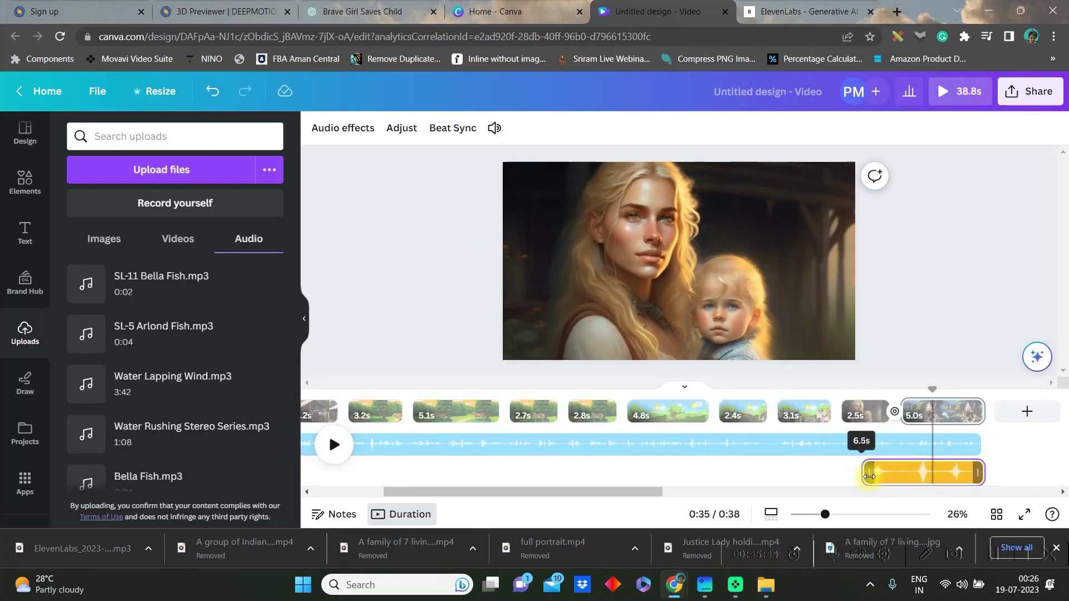
{"action": "left_click_drag", "start_coordinate": [869, 476], "coordinate": [935, 475]}
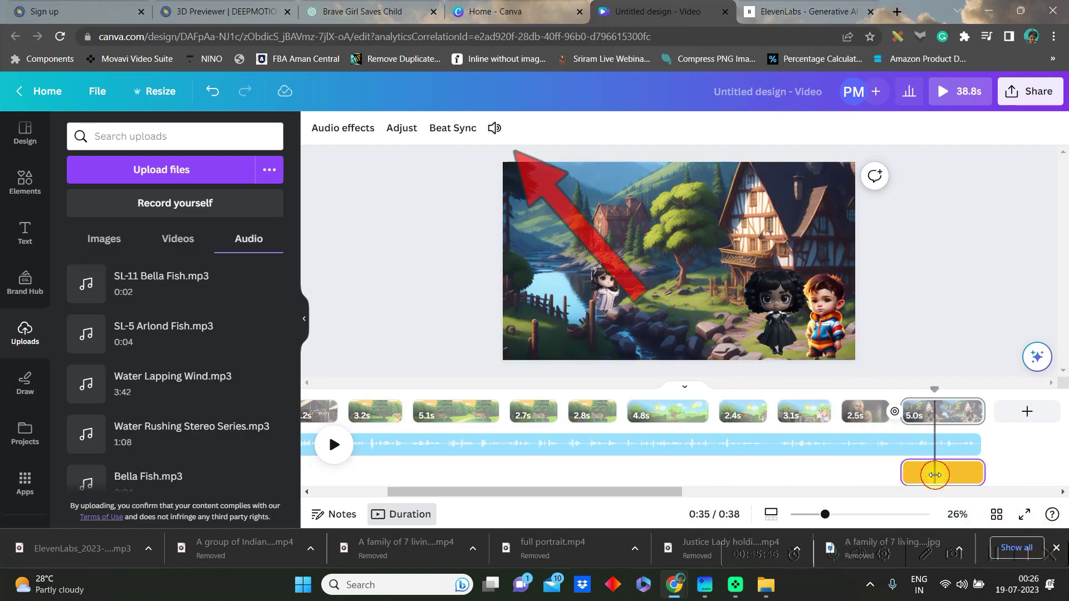
{"action": "left_click", "coordinate": [495, 128]}
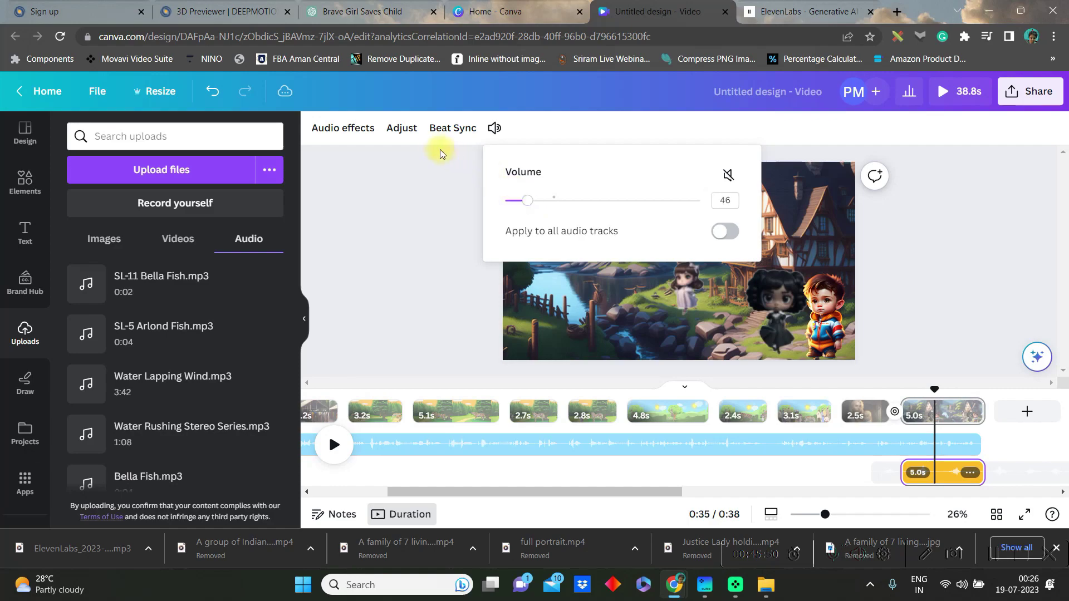
{"action": "left_click", "coordinate": [311, 127]}
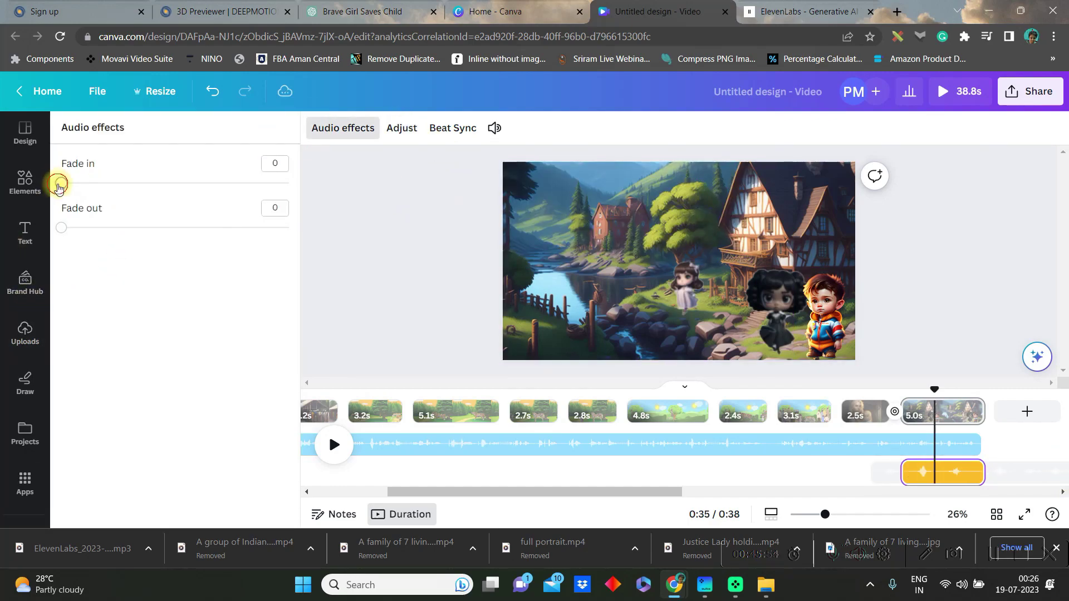
{"action": "left_click_drag", "start_coordinate": [62, 230], "coordinate": [88, 229]}
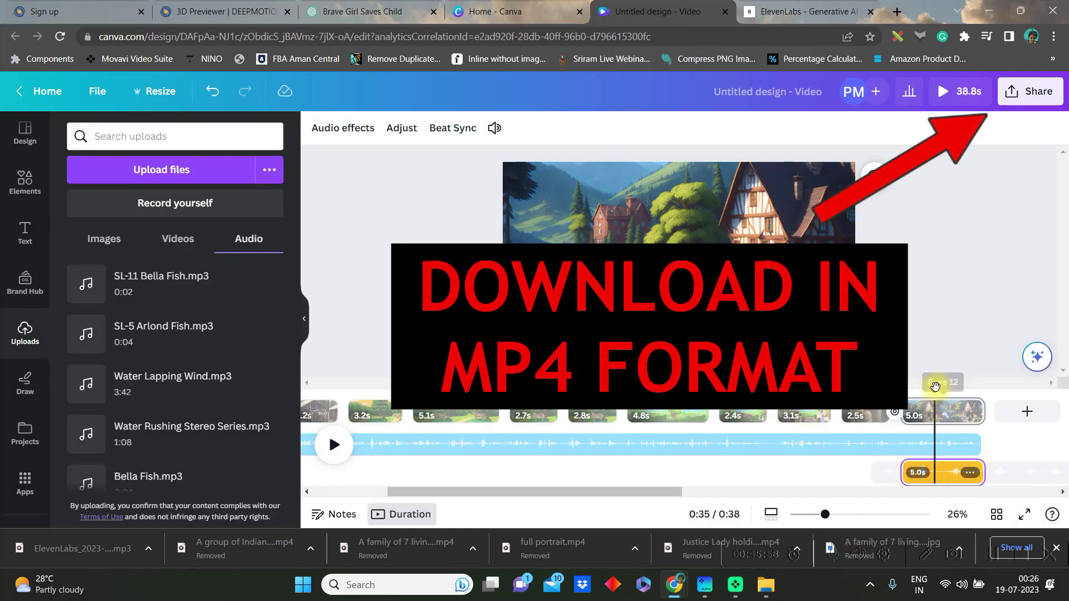
{"action": "key", "text": "Delete"}
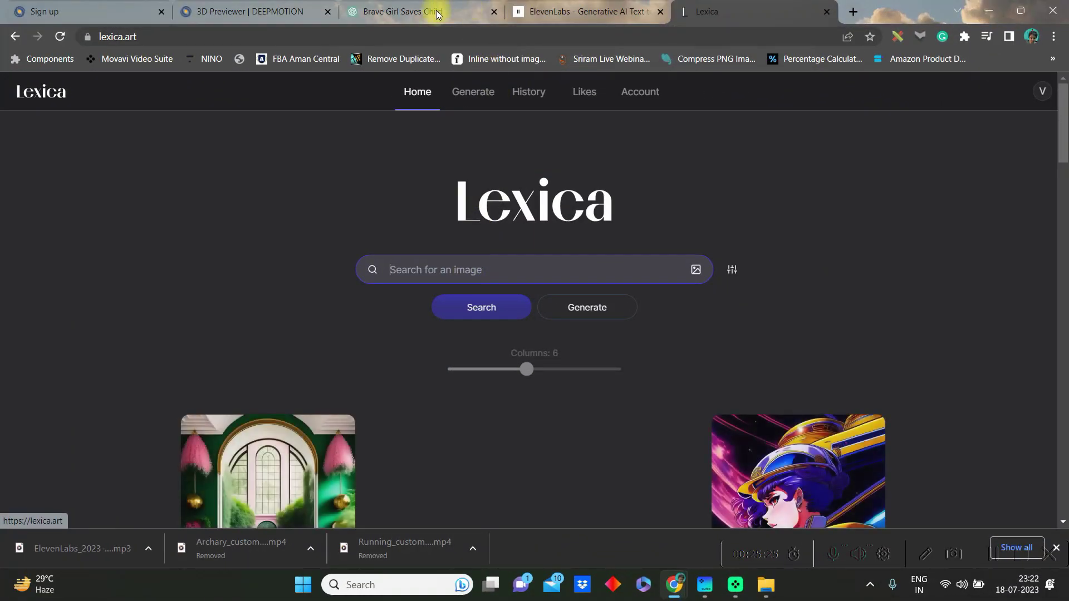
Search Lexica for the brave village girl Maya prompt and scroll through the portrait results
{"action": "left_click", "coordinate": [481, 307]}
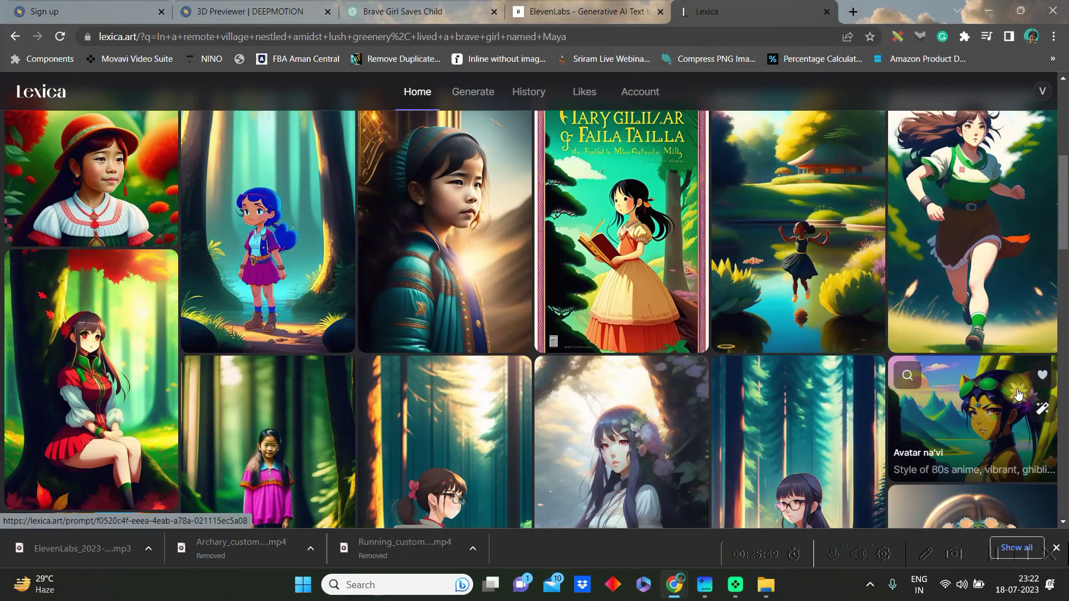
{"action": "scroll", "coordinate": [216, 473], "scroll_direction": "down", "scroll_amount": 3}
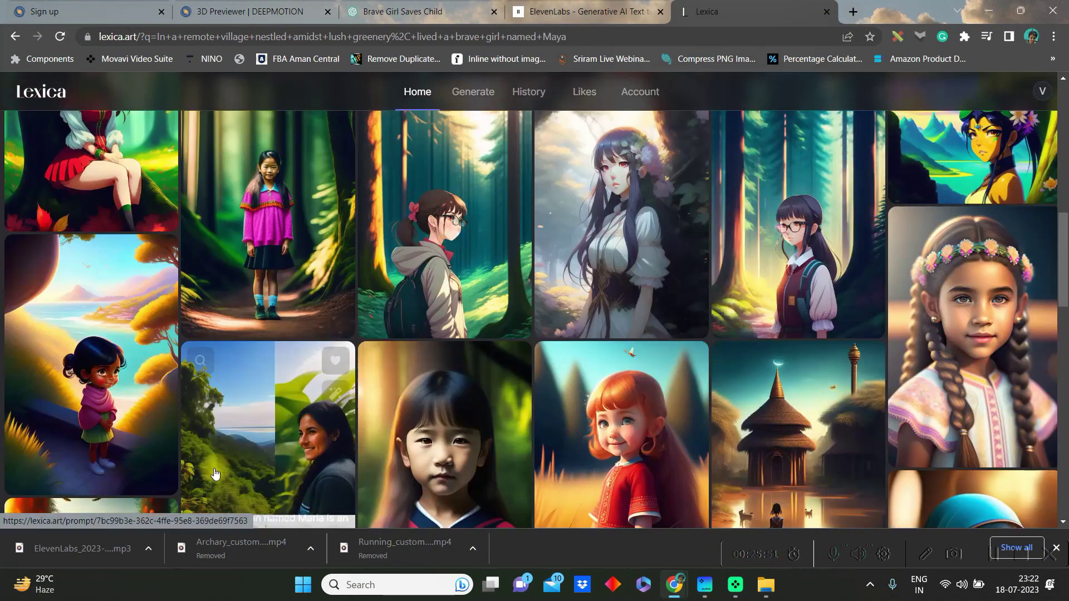
{"action": "scroll", "coordinate": [216, 474], "scroll_direction": "down", "scroll_amount": 15}
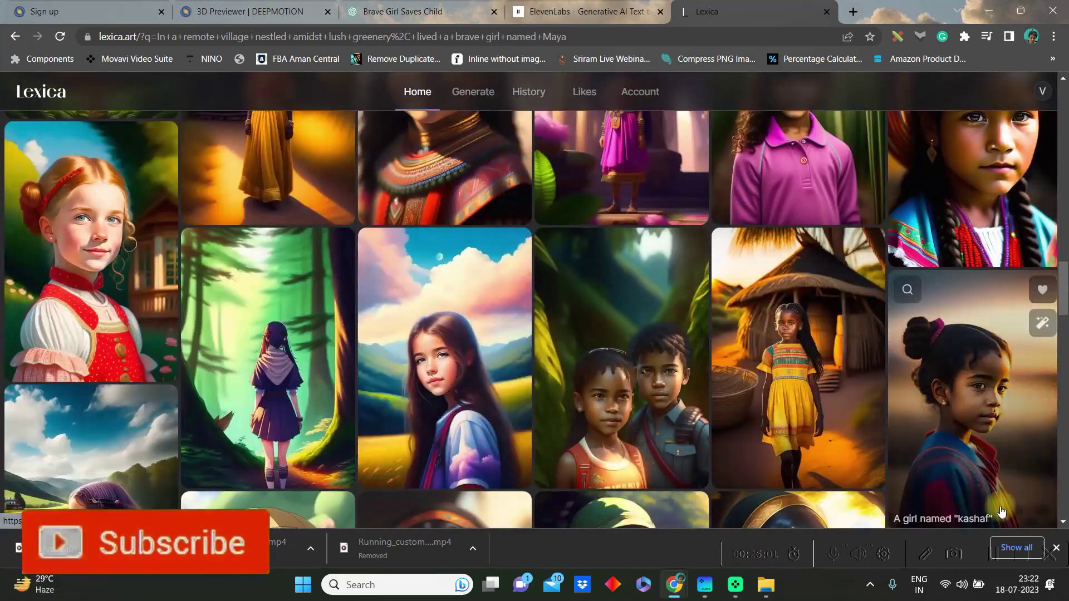
{"action": "scroll", "coordinate": [1000, 511], "scroll_direction": "down", "scroll_amount": 10}
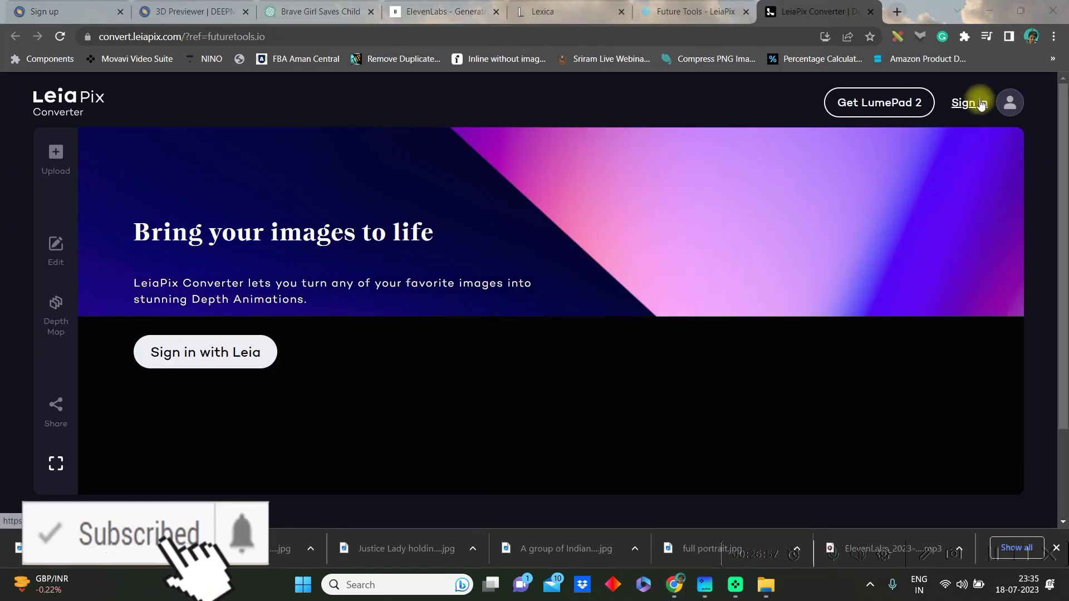
Sign in, upload 'Justice Lady holding a child.jpg', and expand the Animation Length and Style options
{"action": "left_click", "coordinate": [978, 104]}
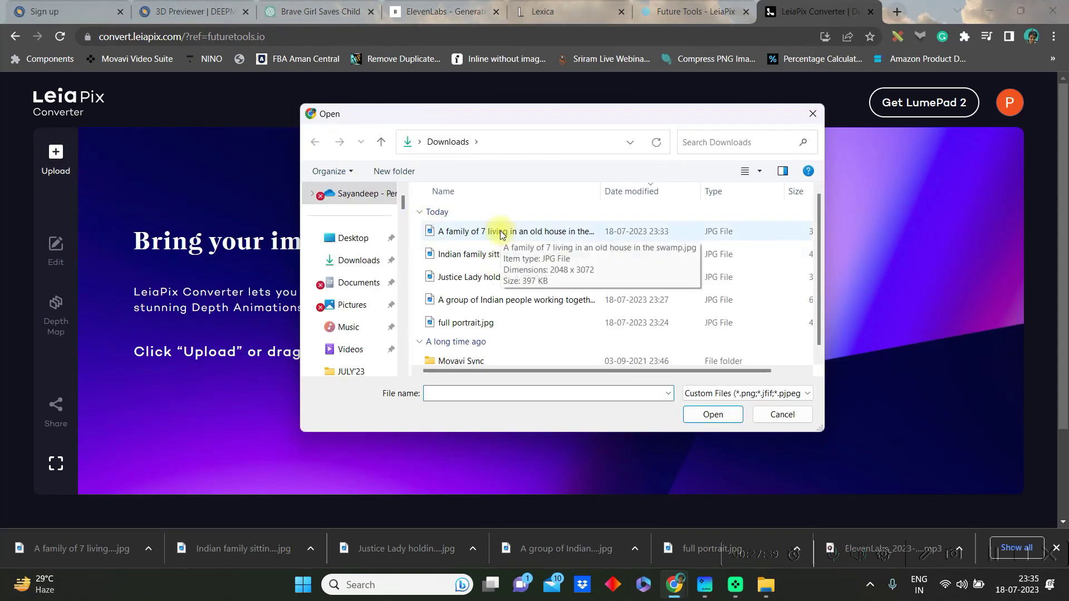
{"action": "left_click", "coordinate": [557, 323]}
{"action": "left_click", "coordinate": [501, 277]}
{"action": "left_click", "coordinate": [706, 413]}
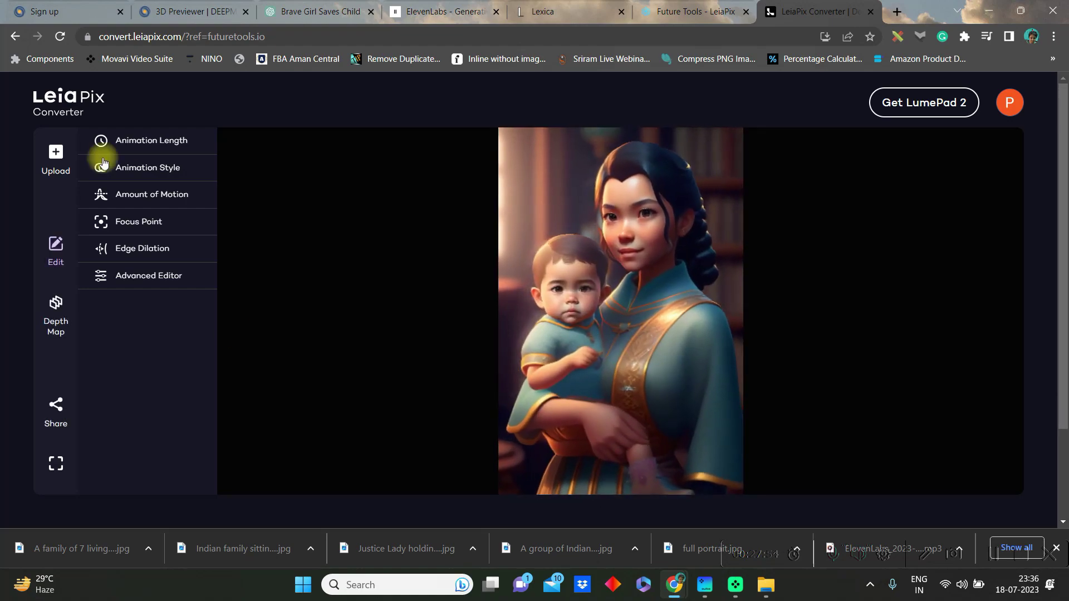
{"action": "left_click", "coordinate": [105, 146]}
{"action": "left_click", "coordinate": [167, 206]}
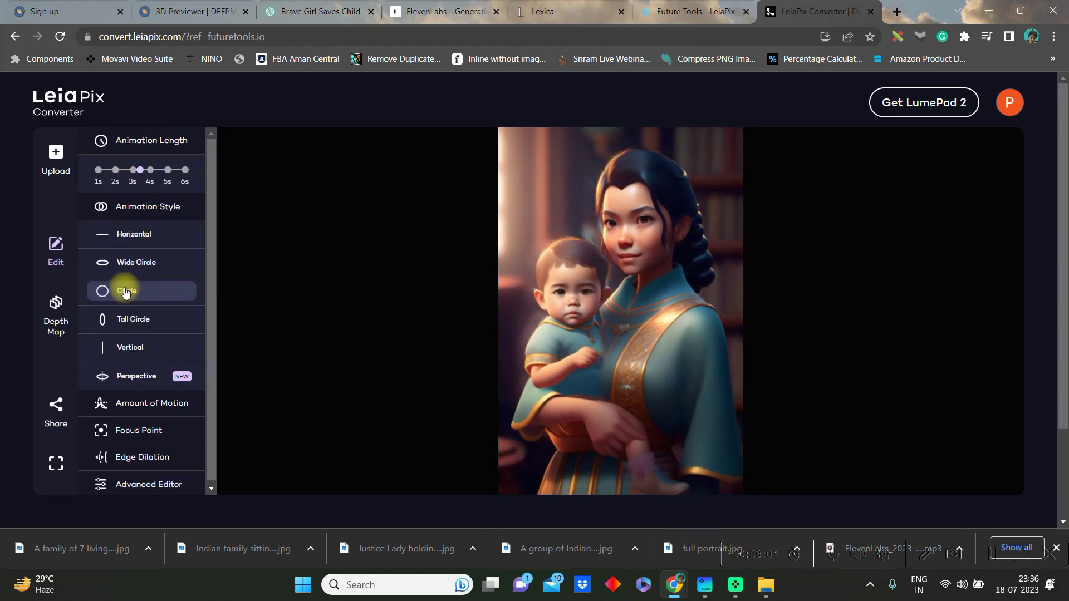